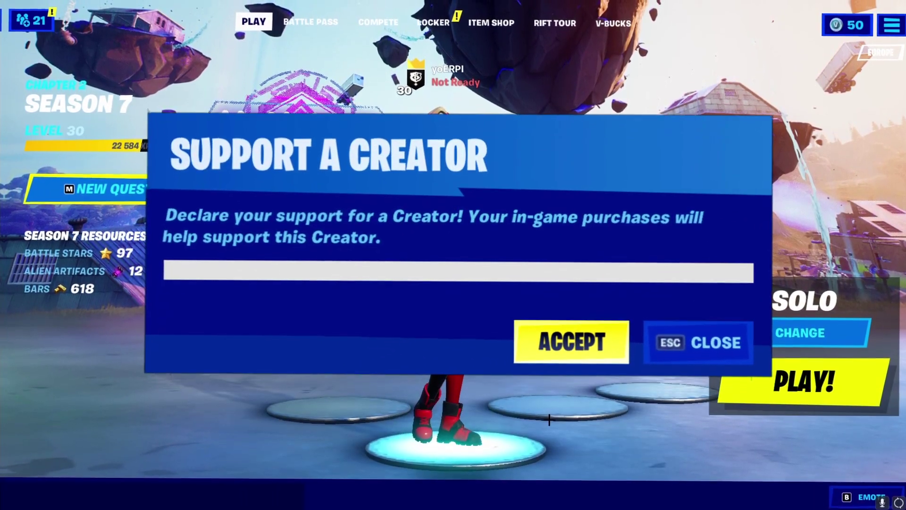
Enter the creator code in the Support a Creator field and accept it.
type("YOERPI")
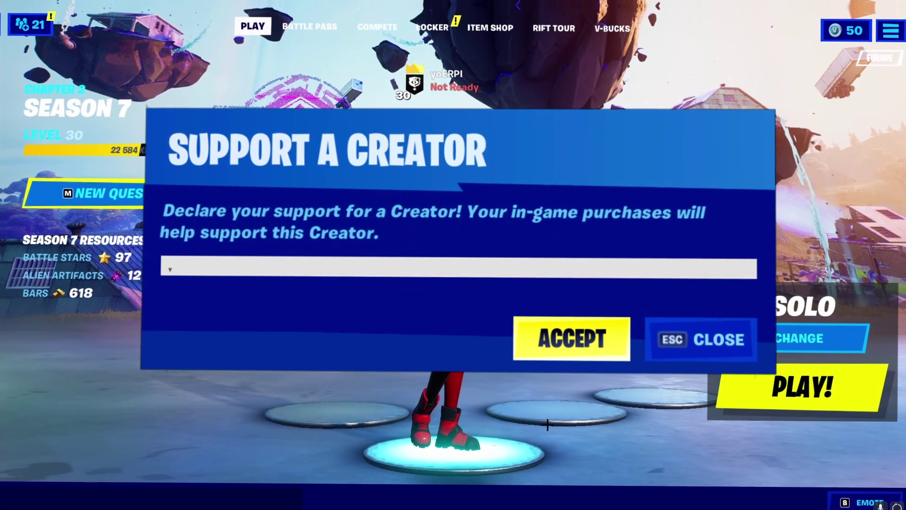
left_click(586, 347)
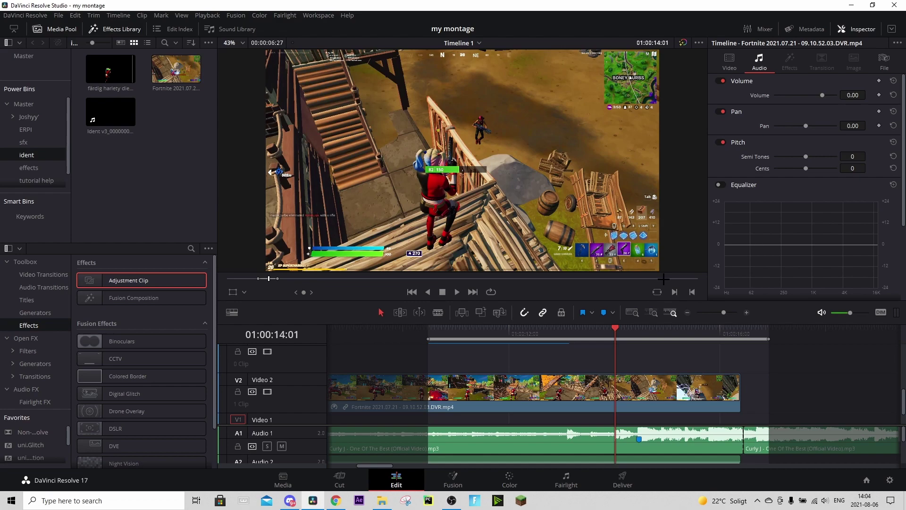
Blade the Fortnite clip and its audio at 01:00:14:28, then save the project.
left_click(746, 313)
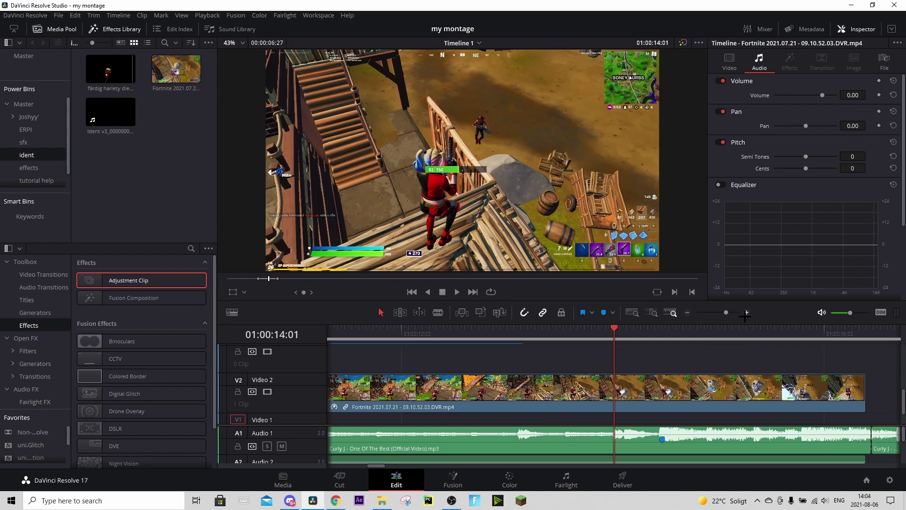
left_click(662, 330)
left_click_drag(662, 330, 663, 330)
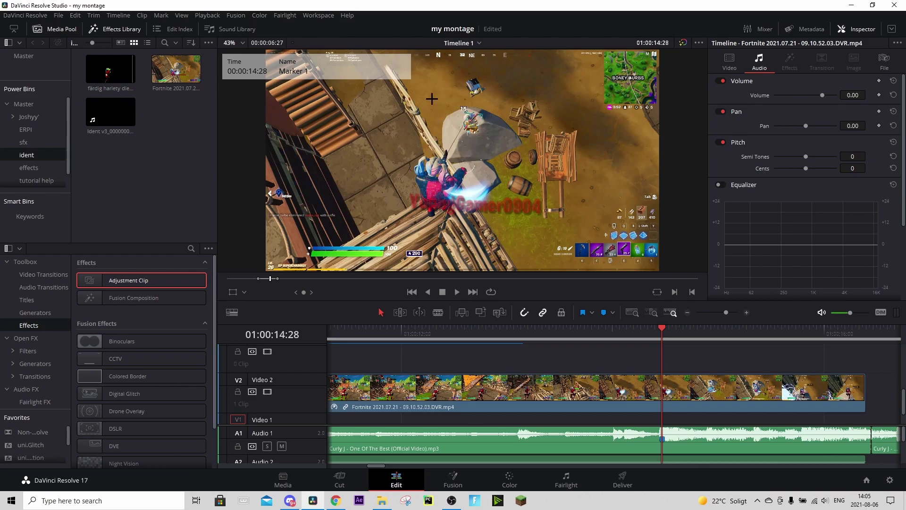
key("ctrl+b")
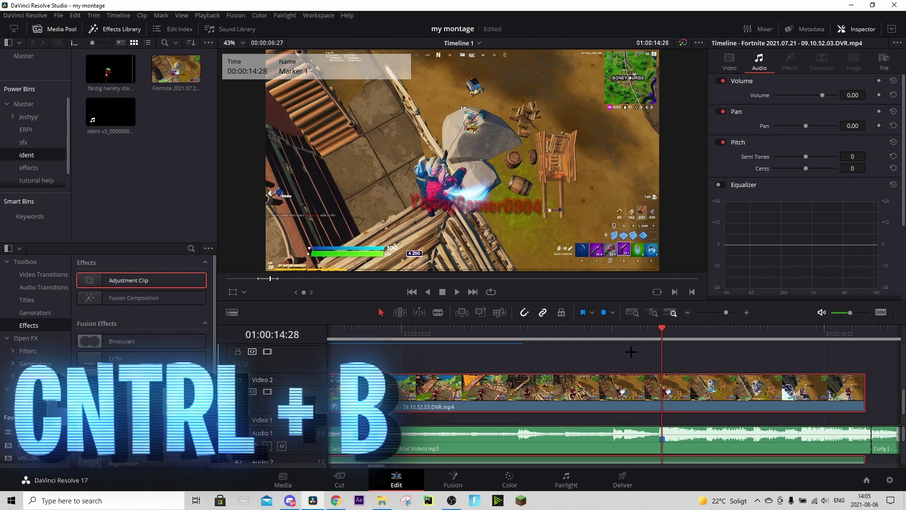
key("ctrl+b")
key("ctrl+s")
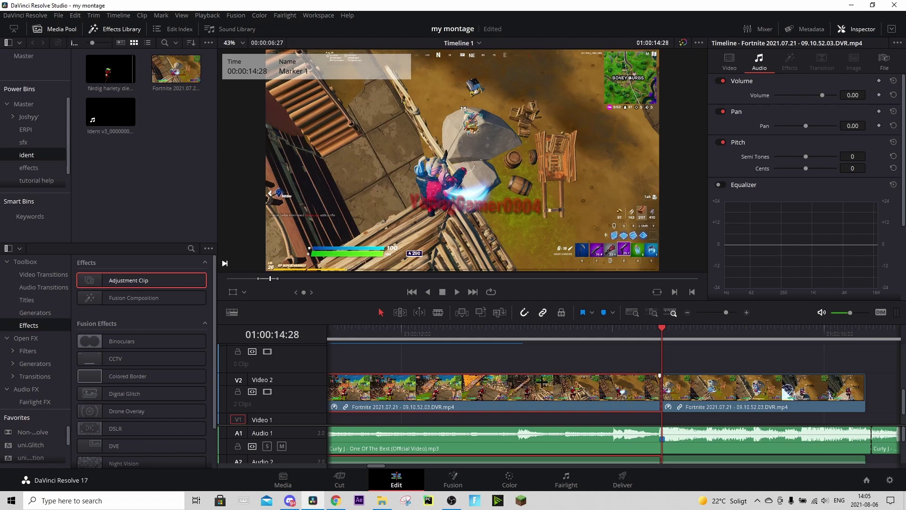
Shorten the first Fortnite clip by -30 frames in the duration dialog.
key("ctrl+d")
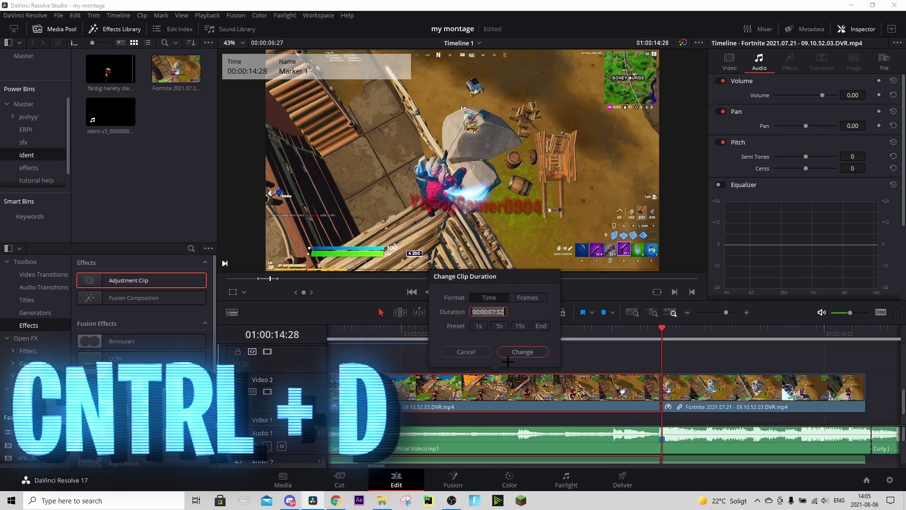
left_click(528, 298)
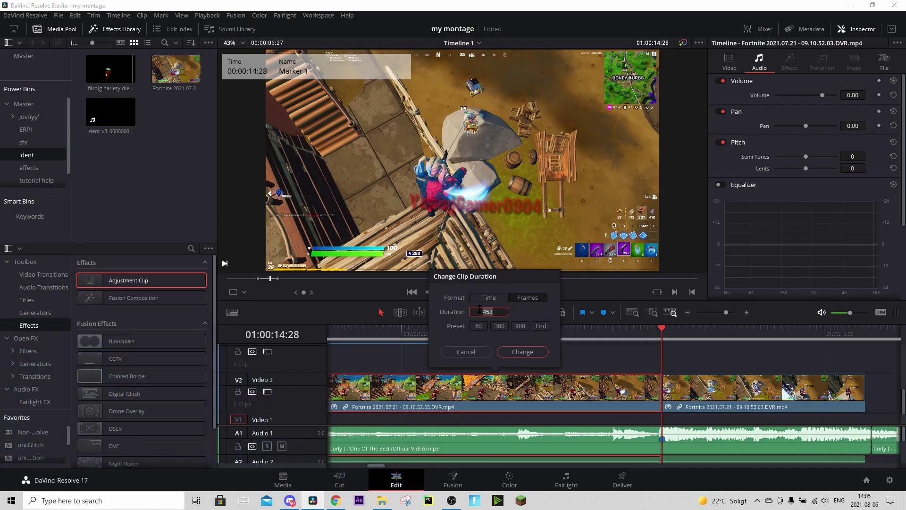
type("-30")
left_click(550, 353)
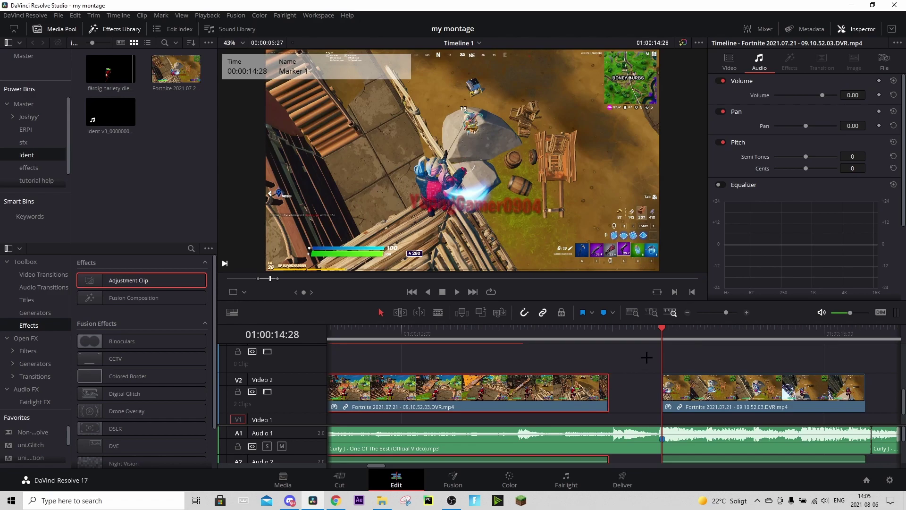
Mark 01:00:13:58, extend the first clip back, split it there, and save.
left_click_drag(662, 328, 607, 376)
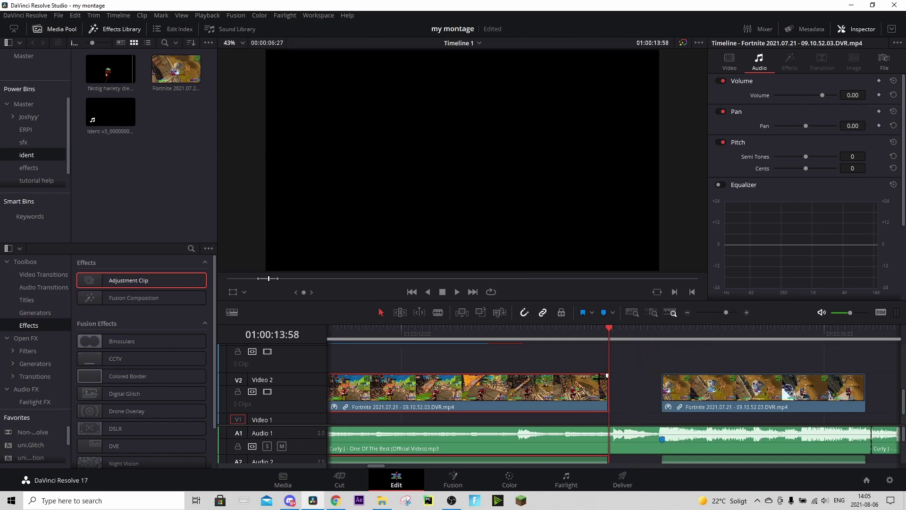
key("m")
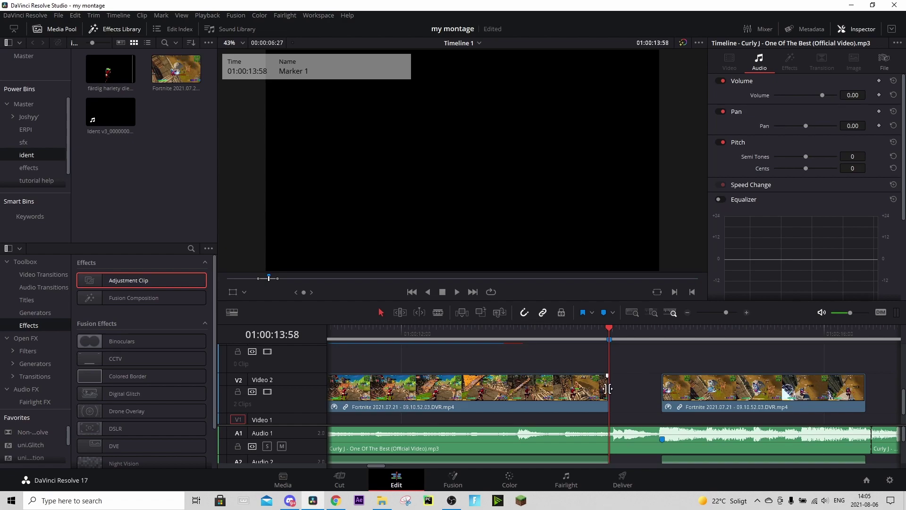
left_click_drag(605, 390, 661, 390)
left_click(633, 382)
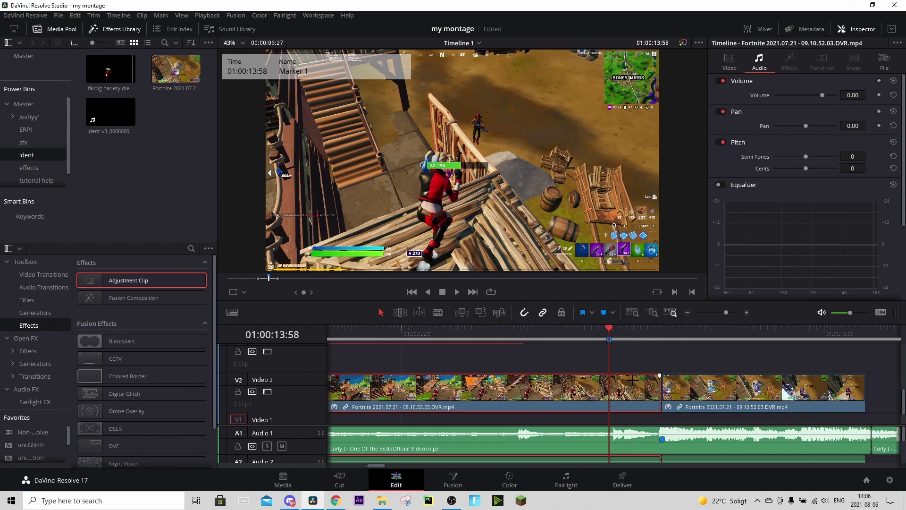
key("ctrl+b")
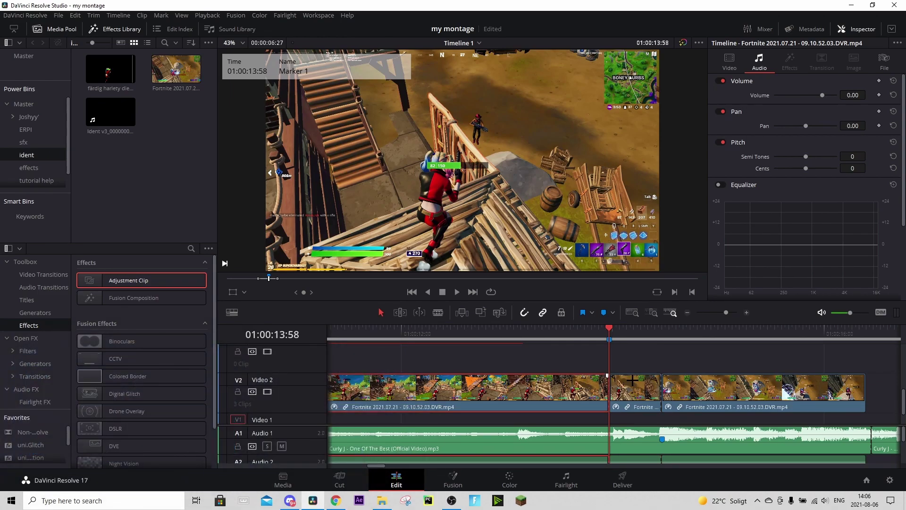
key("ctrl+s")
left_click(636, 381)
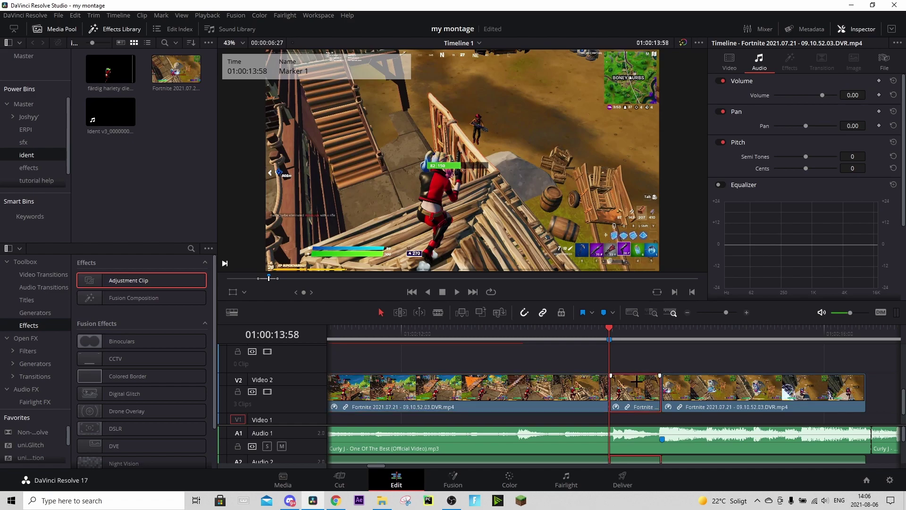
scroll(637, 381, "up", 2)
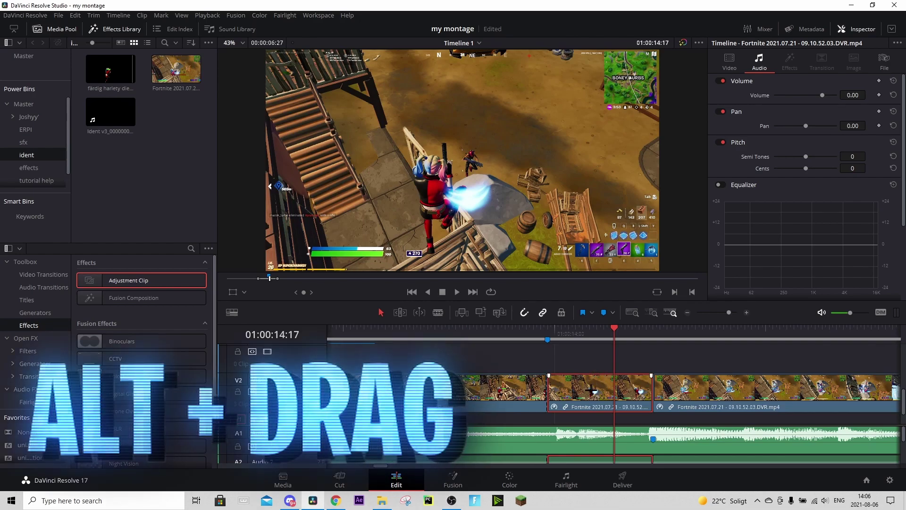
Copy the short middle clip onto Video 3, disable the copy, and reselect the Video 2 clip.
left_click_drag(603, 392, 602, 368)
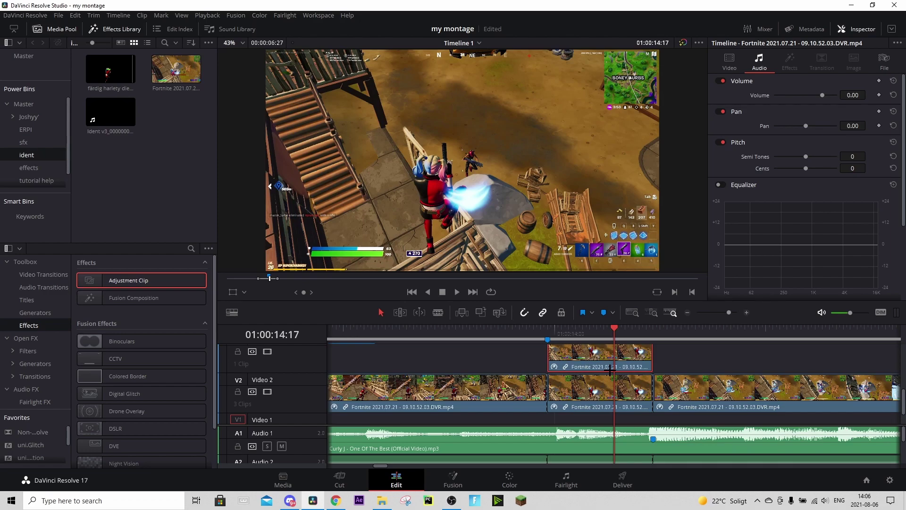
key("d")
left_click(596, 381)
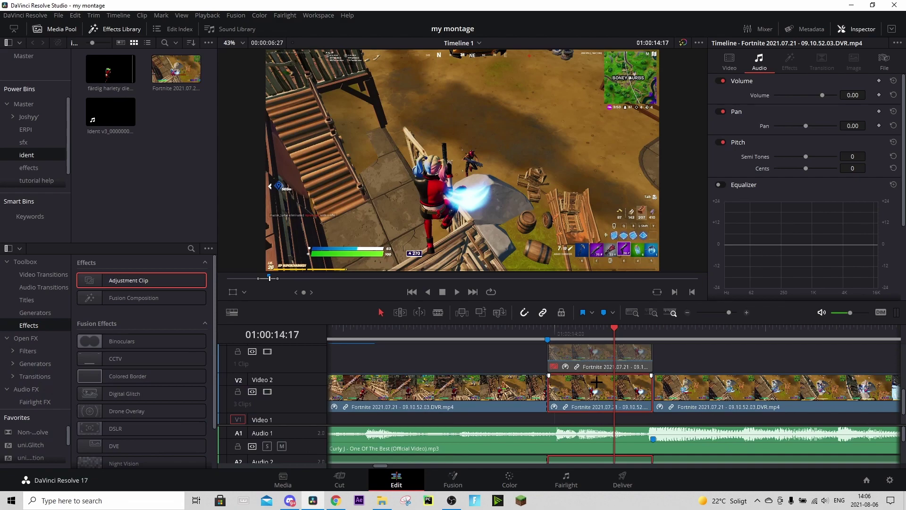
left_click(48, 341)
Apply the S_EdgeDetect effect to the middle clip on Video 2.
left_click(191, 249)
type("s_edgede")
left_click_drag(99, 302, 591, 390)
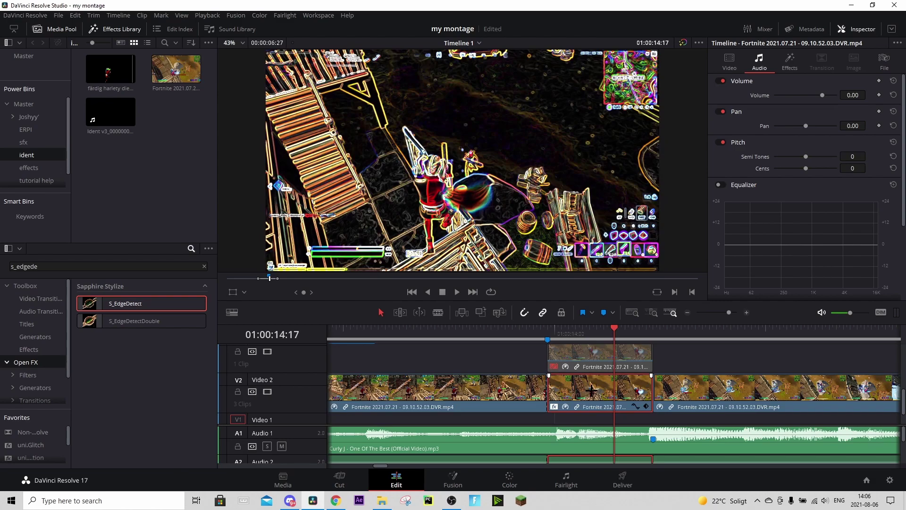
Set S_EdgeDetect Saturation to 0 and Edge Smooth to 0.006.
left_click(795, 64)
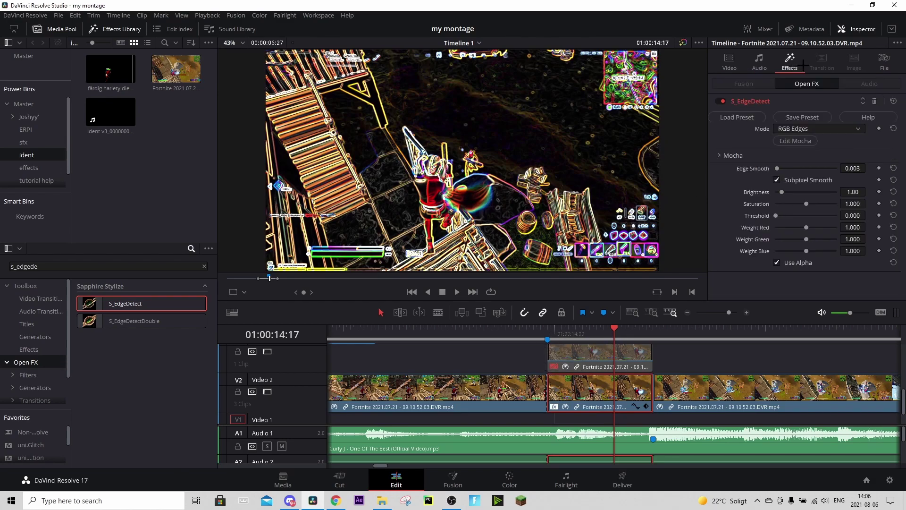
left_click(858, 203)
type("0")
key("Return")
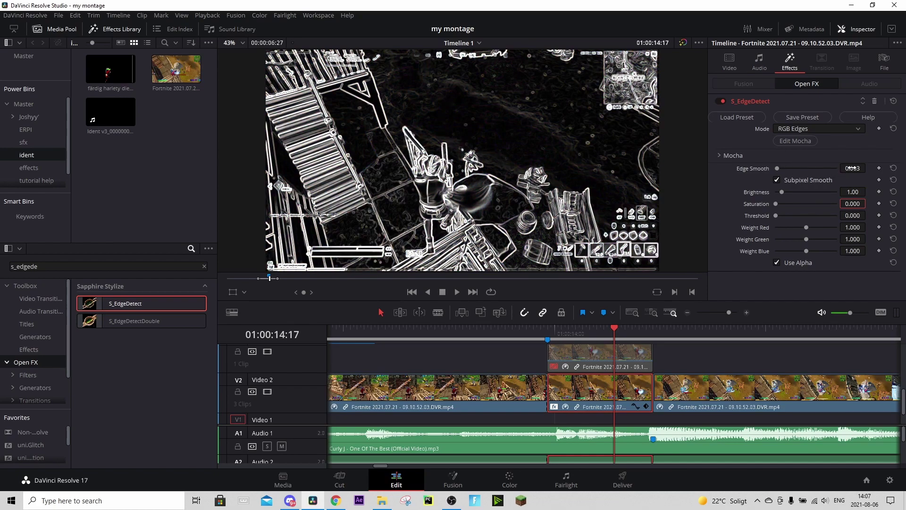
left_click_drag(853, 168, 869, 168)
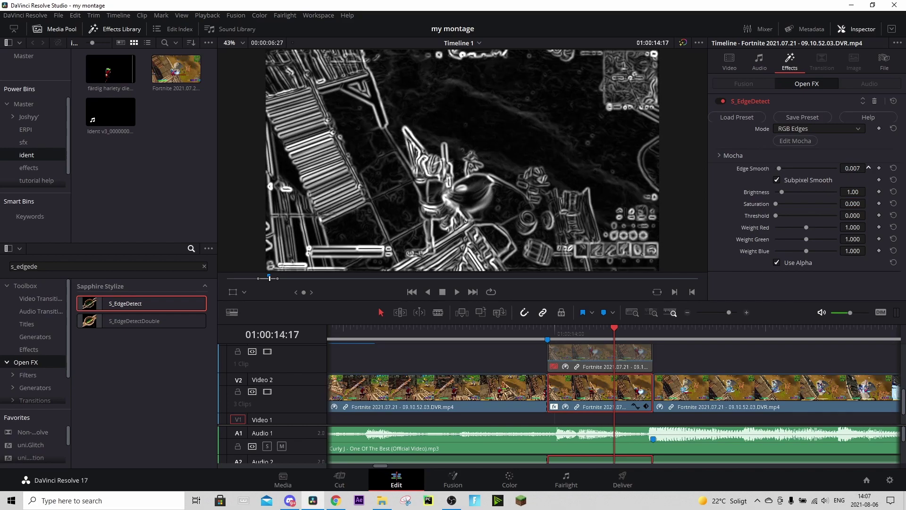
left_click_drag(853, 168, 872, 168)
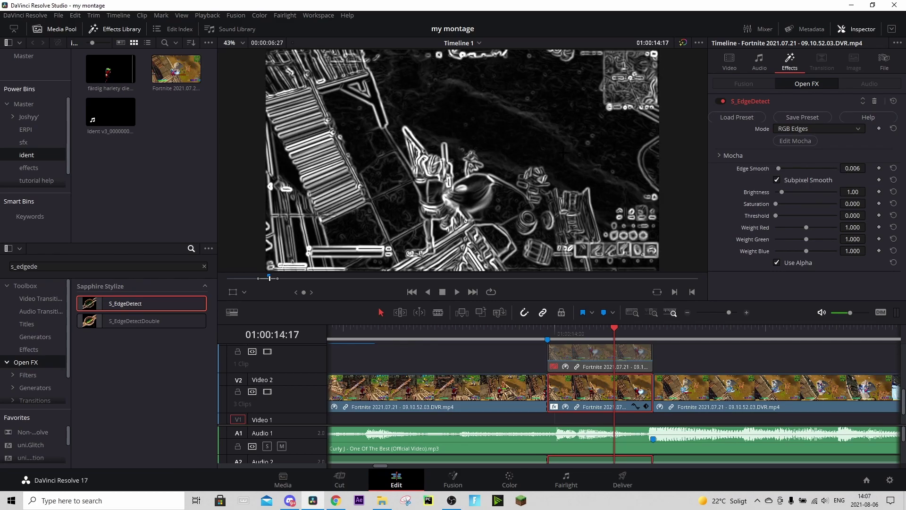
scroll(586, 354, "up", 2)
left_click(586, 354)
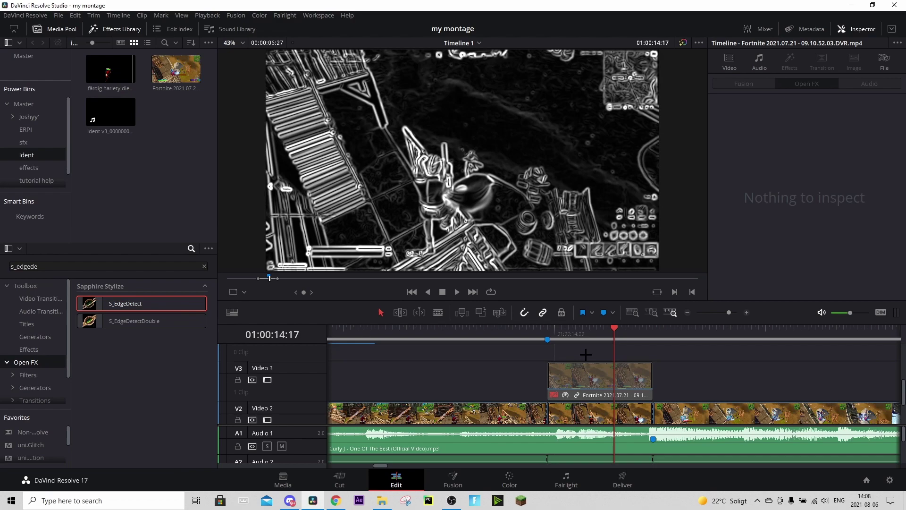
Toggle the Video 3 copy so full-colour footage shows, step back, and go to Color.
left_click(585, 365)
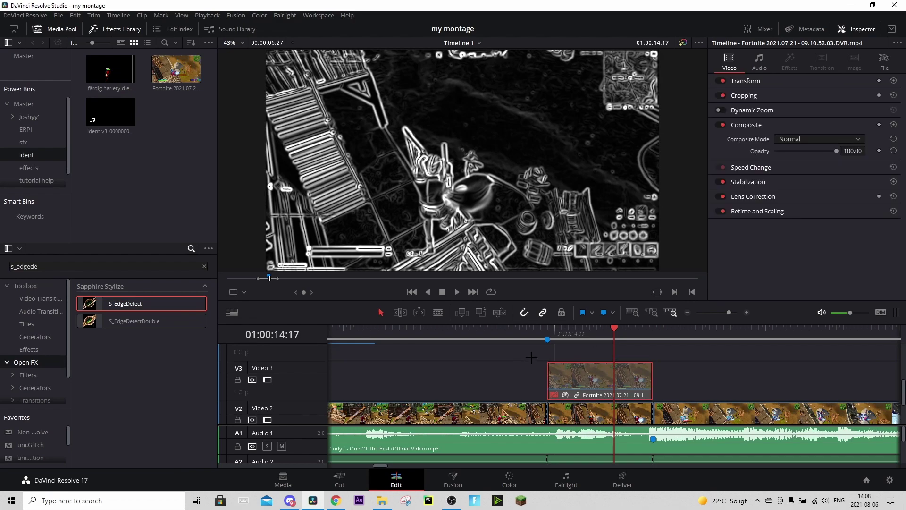
key("d")
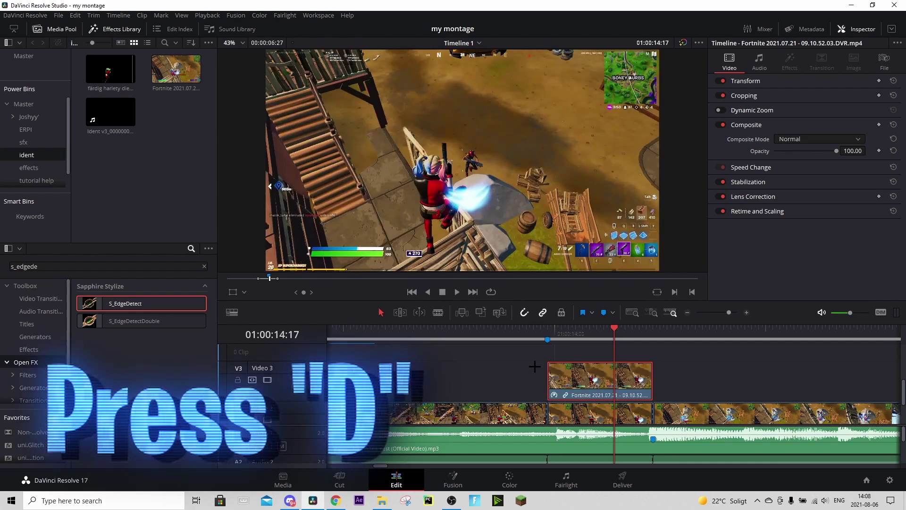
left_click(596, 329)
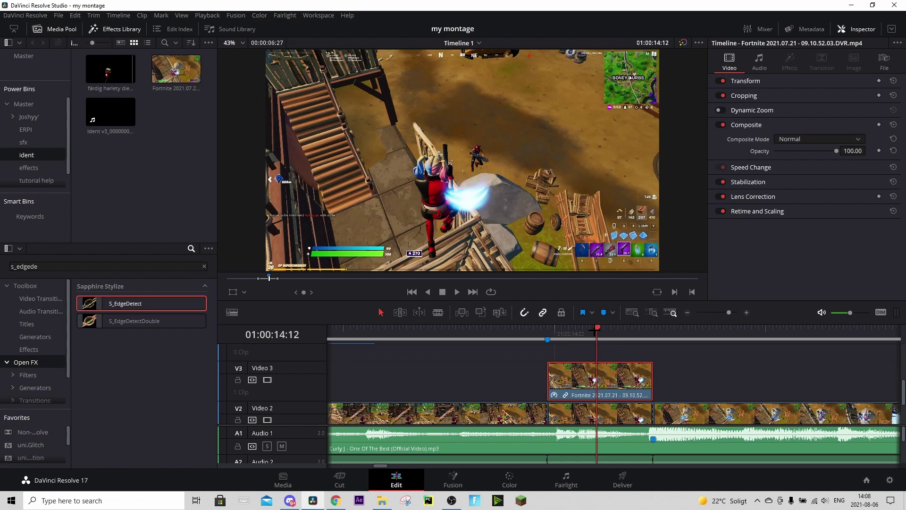
left_click(508, 481)
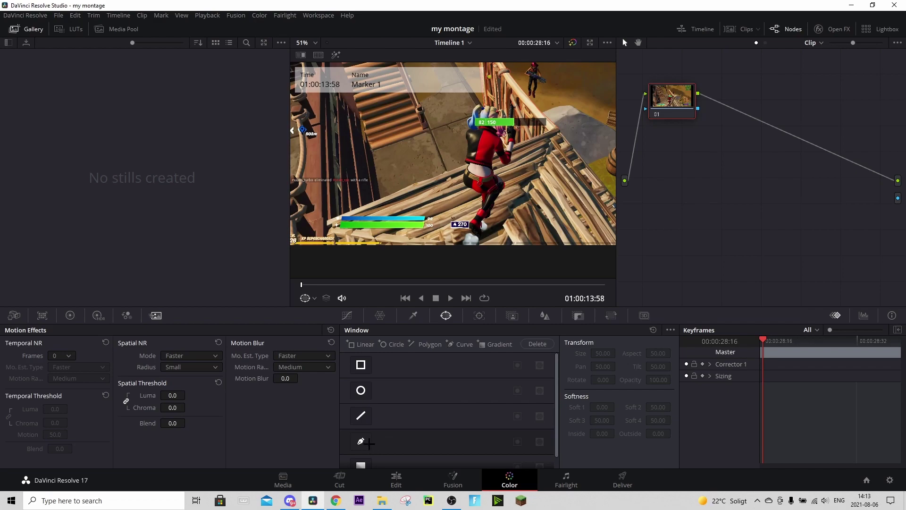
Keyframe the first frame and draw a curve mask outlining the character.
left_click(361, 444)
left_click(795, 347)
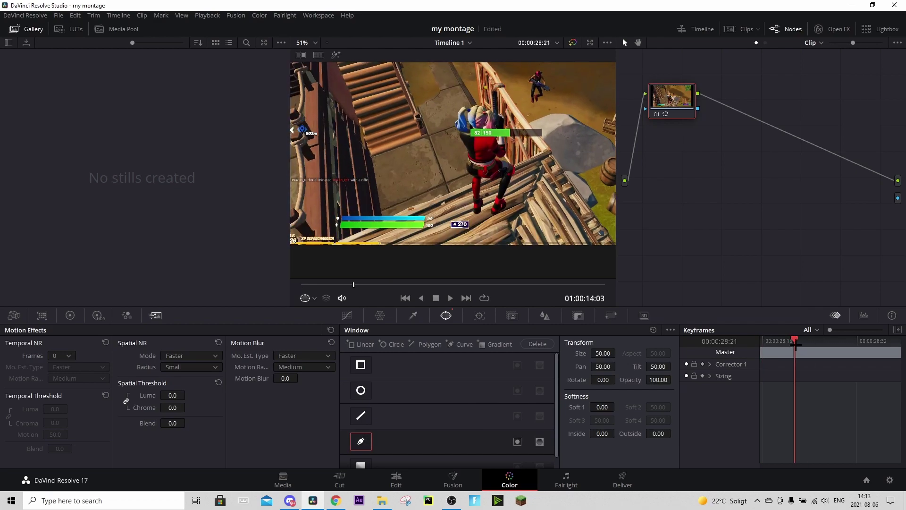
left_click_drag(795, 345, 764, 345)
left_click(703, 364)
scroll(484, 204, "up", 3)
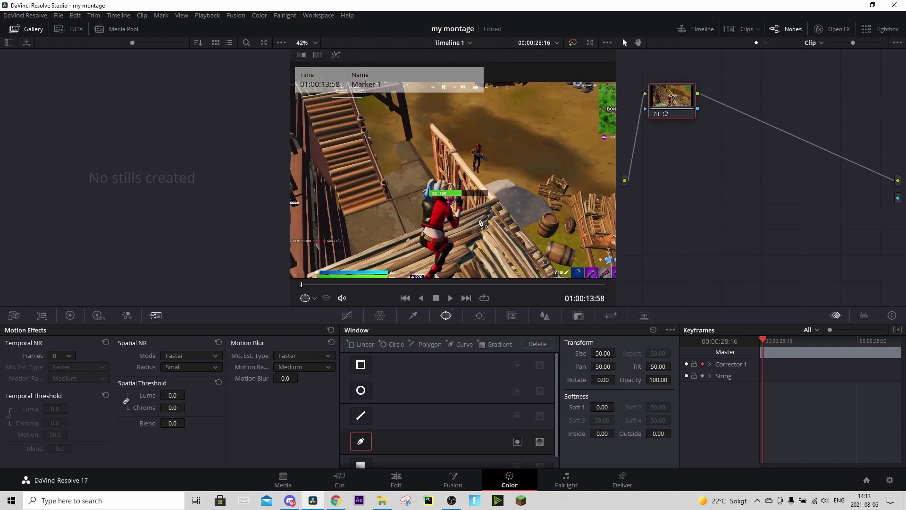
left_click_drag(484, 204, 454, 222)
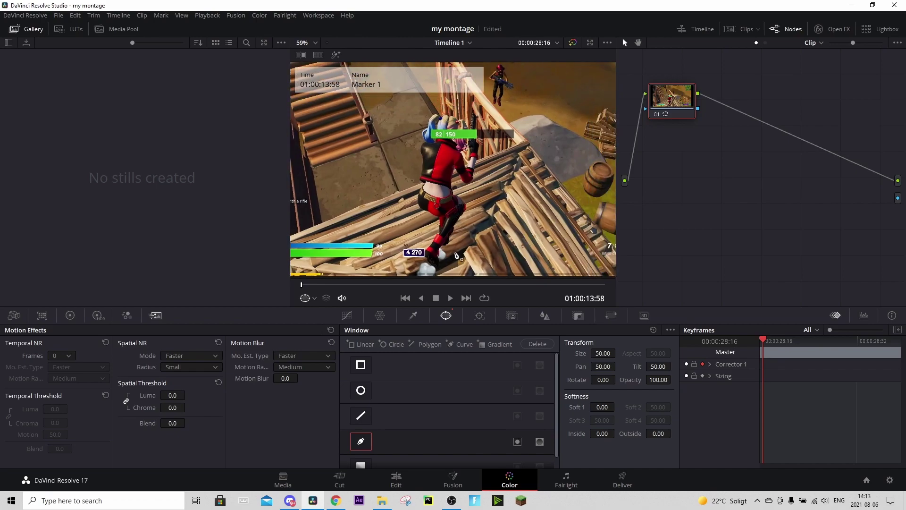
mouse_move(449, 249)
left_mouse_down()
mouse_move(467, 208)
mouse_move(454, 193)
mouse_move(459, 178)
mouse_move(471, 183)
mouse_move(484, 159)
left_mouse_up()
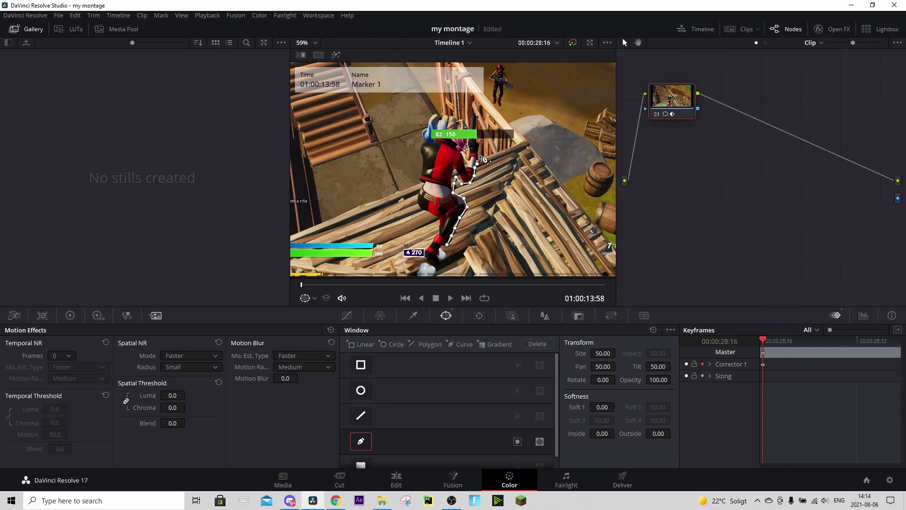
key("ctrl+s")
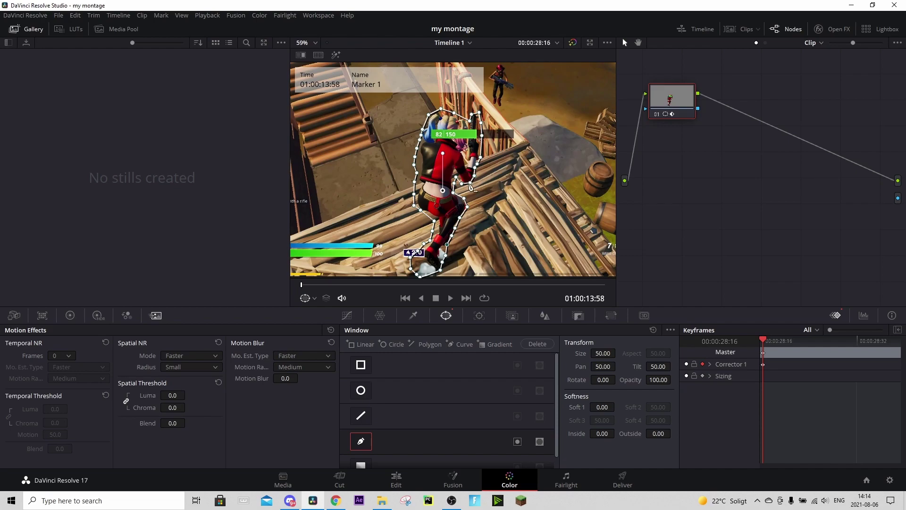
Refit the mask points on the next frame and set inside softness to 1.98.
key("Right")
left_click_drag(457, 181, 458, 182)
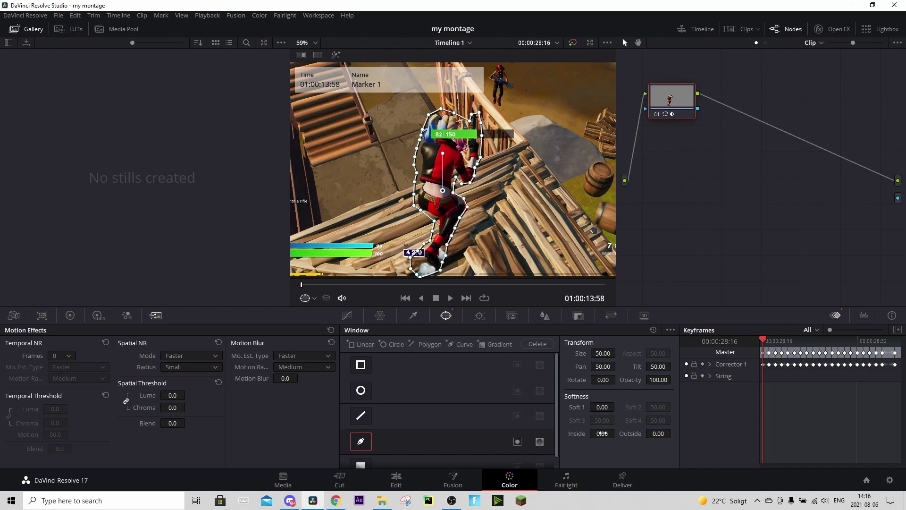
left_click_drag(616, 433, 618, 433)
scroll(449, 242, "up", 4)
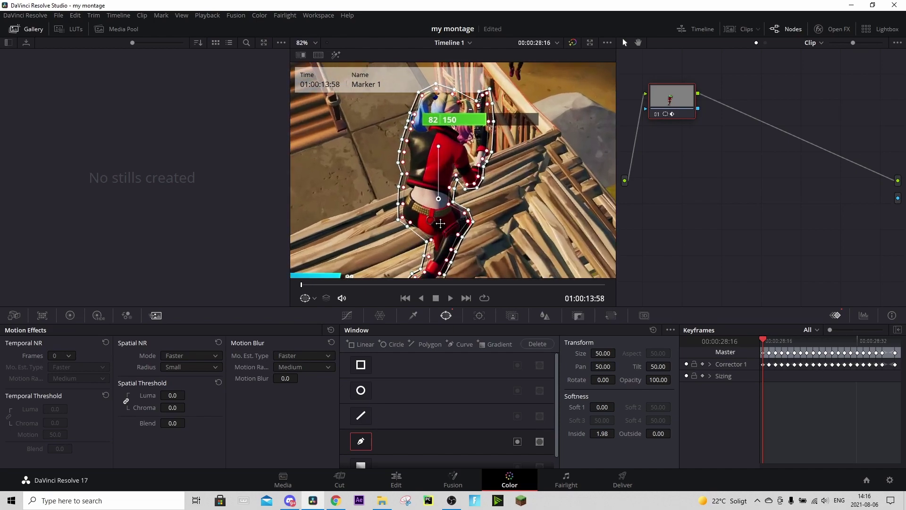
scroll(505, 213, "up", 1)
left_click_drag(505, 212, 530, 170)
scroll(523, 103, "down", 1)
scroll(507, 154, "up", 1)
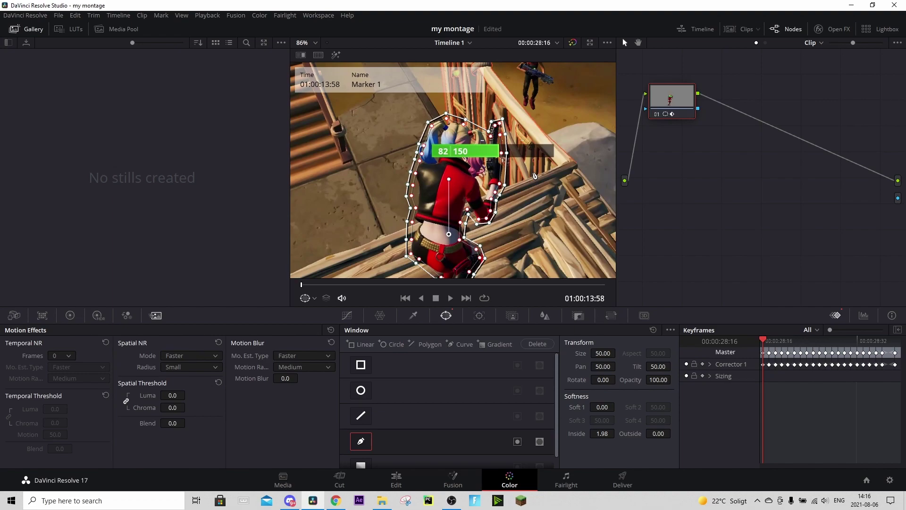
left_click(603, 434)
key("Return")
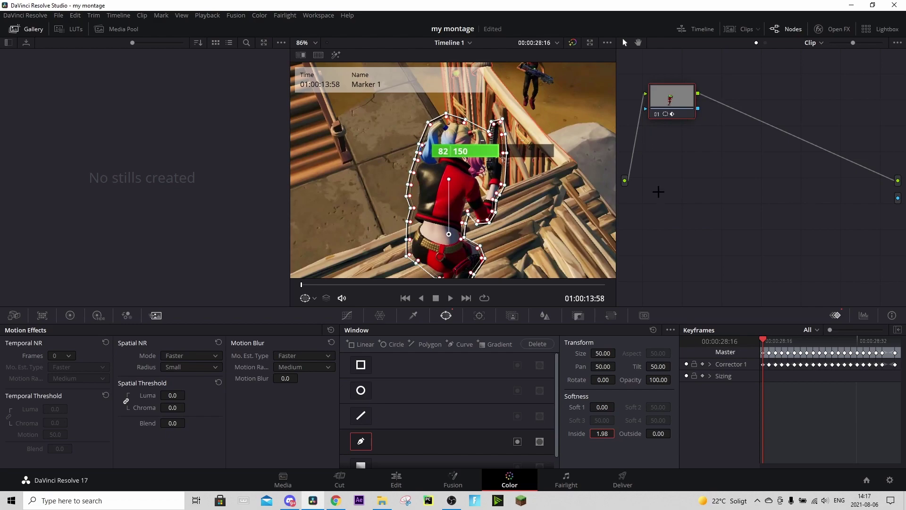
On the following frame, also set the mask's inside softness to 1.98.
key("Right")
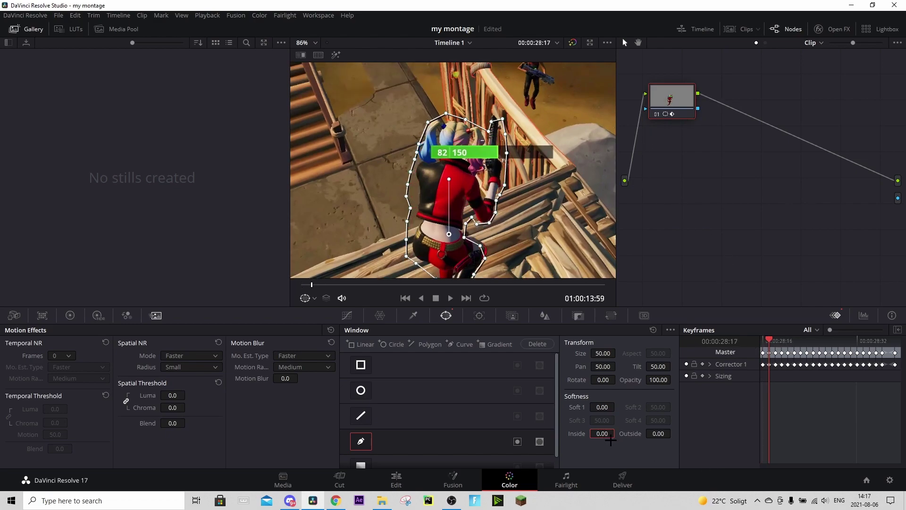
left_click_drag(598, 434, 604, 434)
type("1.98")
key("Return")
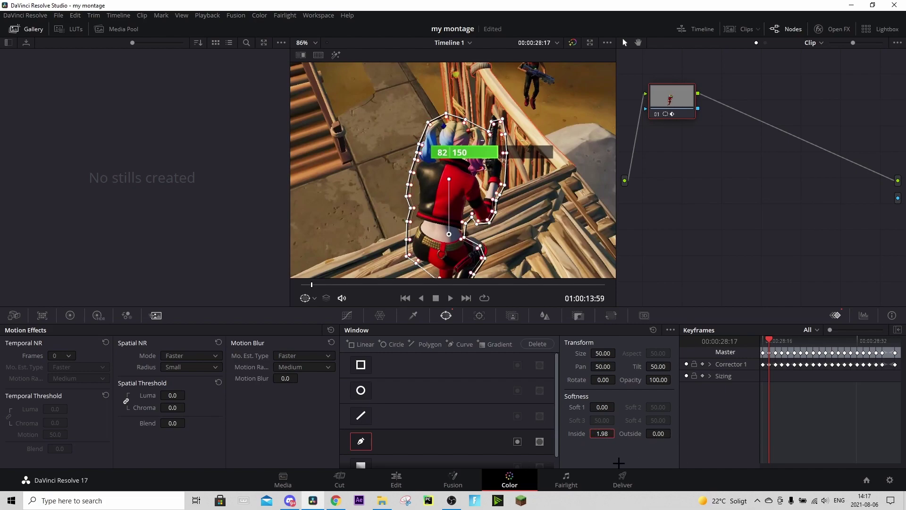
key("Left")
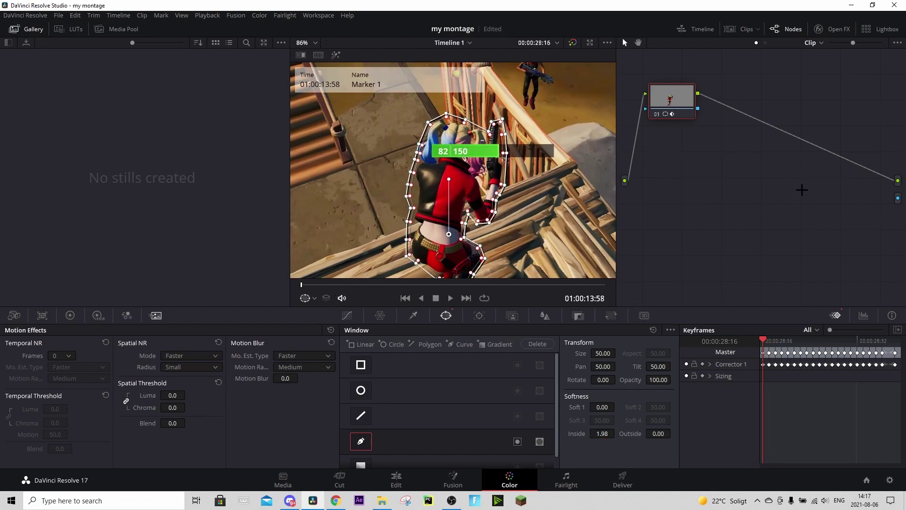
left_click(794, 28)
left_click(794, 27)
Add an Alpha Output node, wire the mask node's key into it, and return to Edit.
right_click(758, 185)
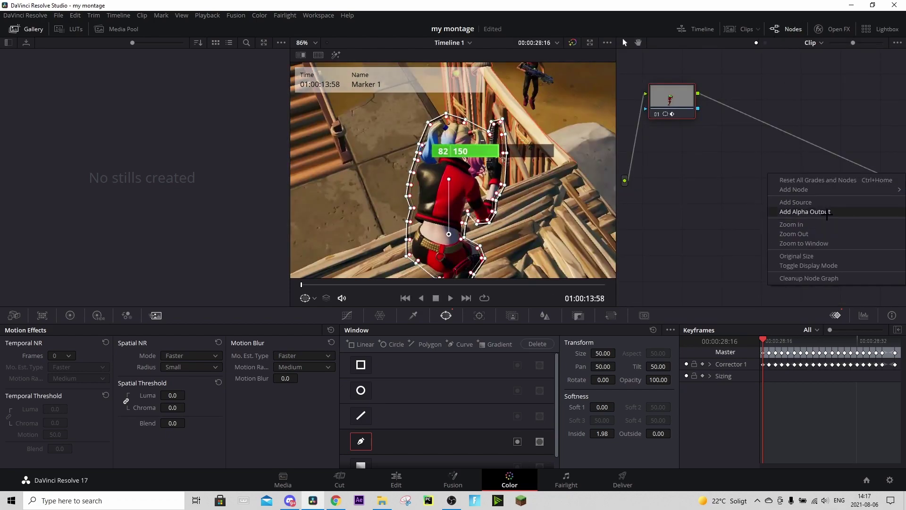
left_click(896, 207)
left_click_drag(898, 198, 698, 108)
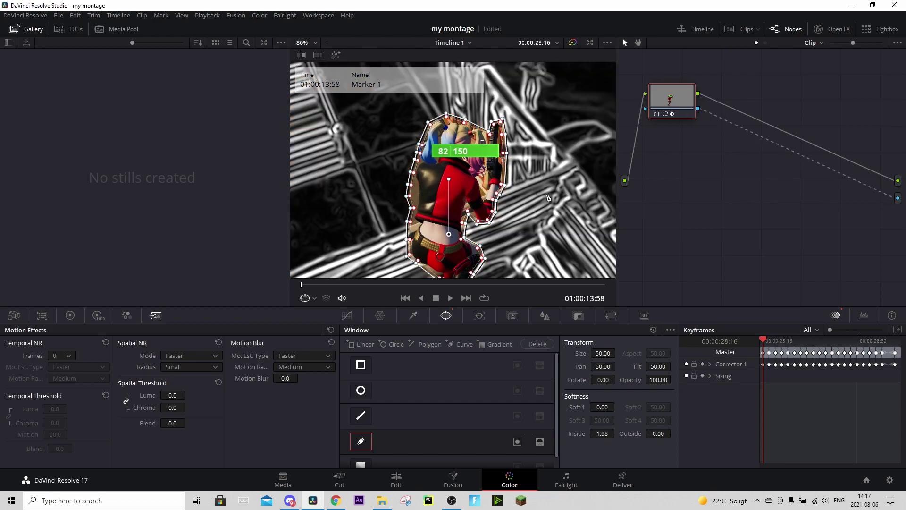
scroll(528, 166, "up", 2)
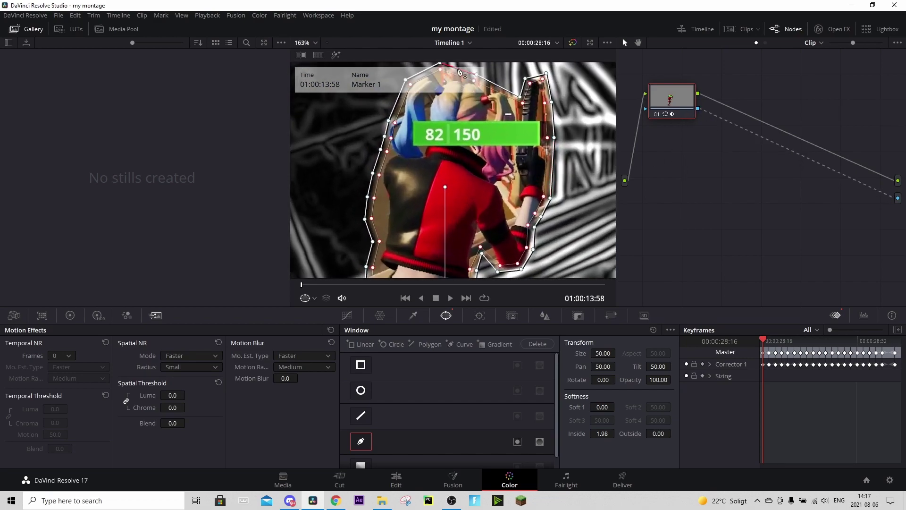
scroll(531, 168, "down", 2)
left_click(406, 476)
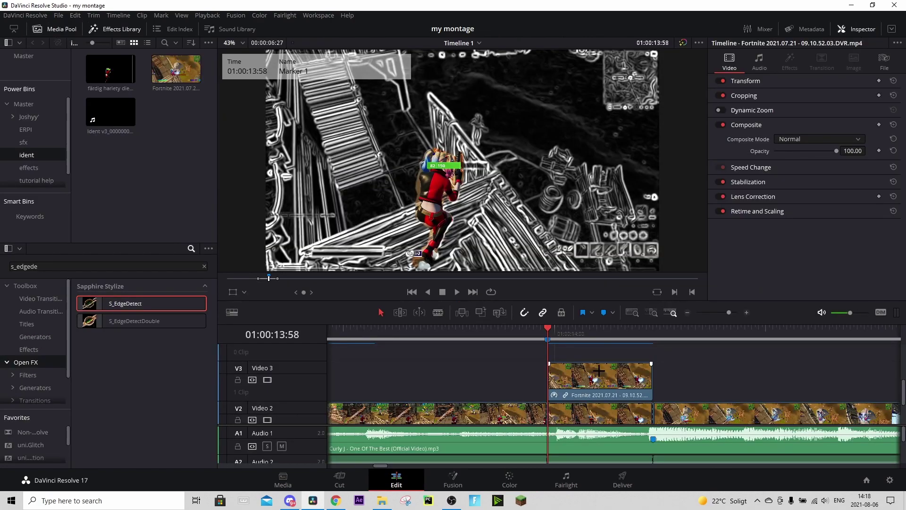
Convert the masked Video 3 clip into Compound Clip 1.
right_click(599, 372)
left_click(679, 60)
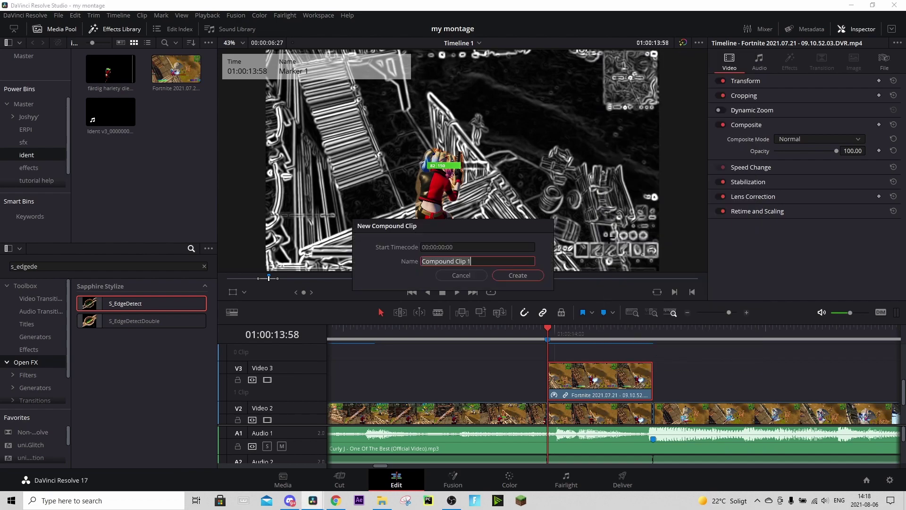
left_click(519, 277)
scroll(690, 369, "down", 3)
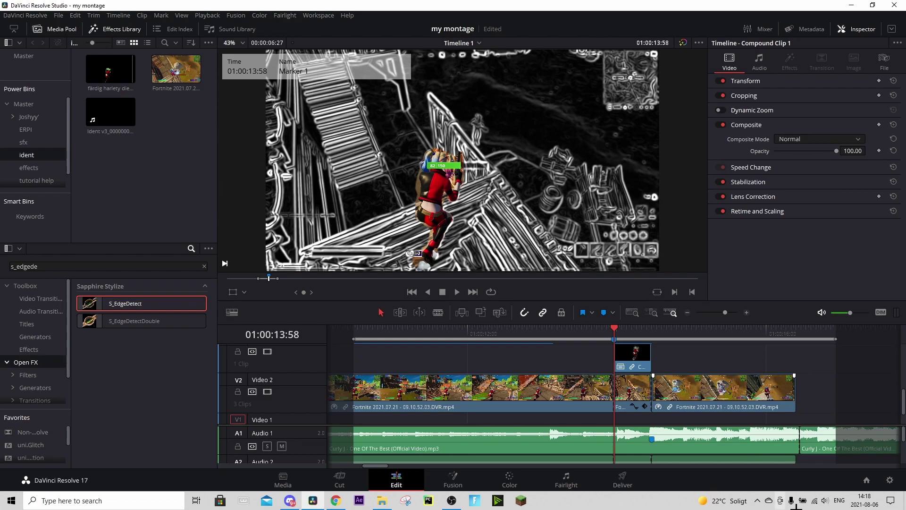
Select all three Fortnite clips on Video 2.
scroll(664, 391, "down", 1)
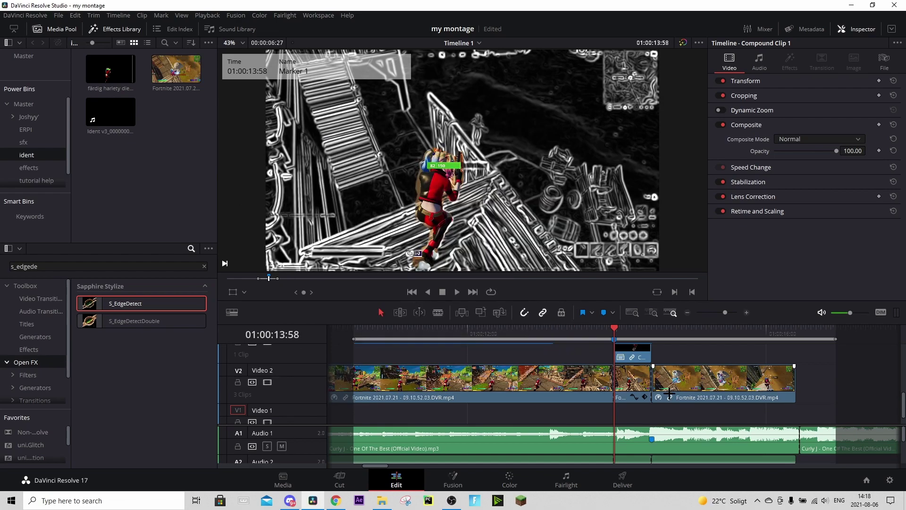
left_click(636, 401)
scroll(661, 407, "up", 2)
scroll(662, 408, "down", 2)
left_click_drag(672, 409, 609, 385)
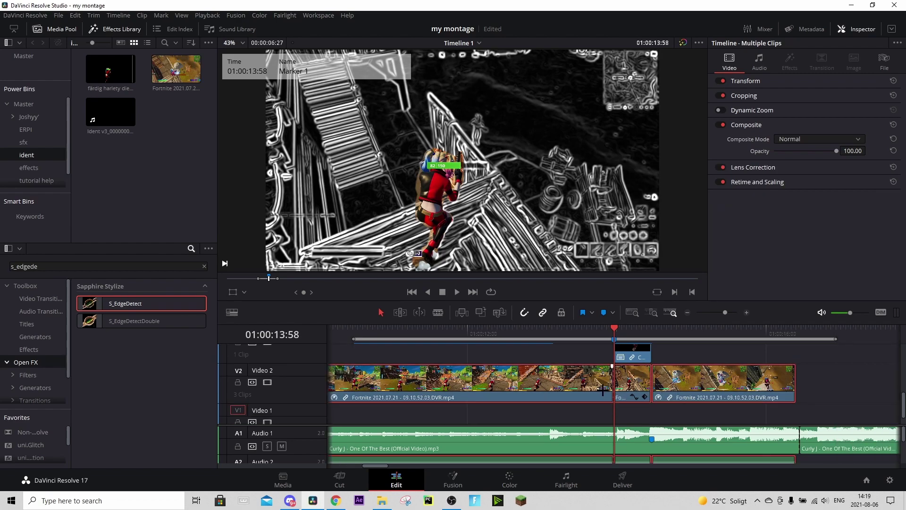
scroll(613, 378, "up", 2)
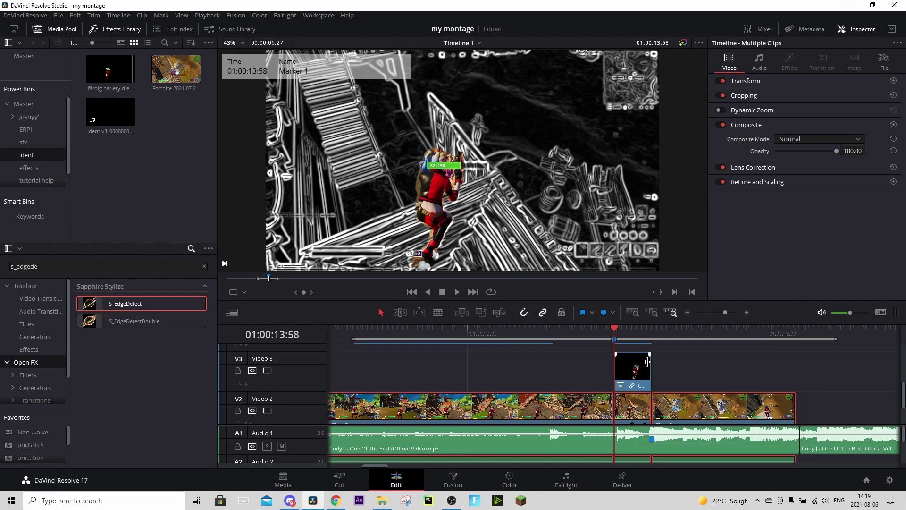
Disable the Video 2 clips, set In/Out to 01:00:13:58–01:00:14:28, and open Deliver.
key("d")
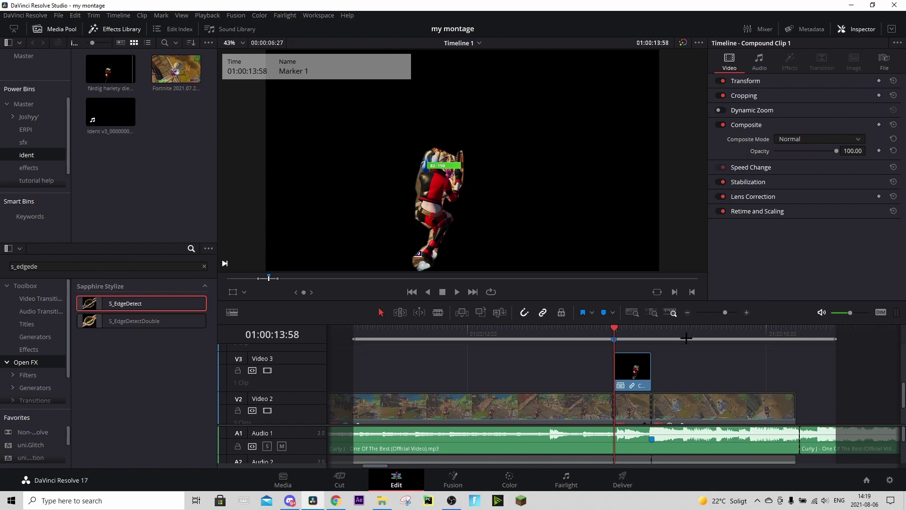
key("ctrl+equal")
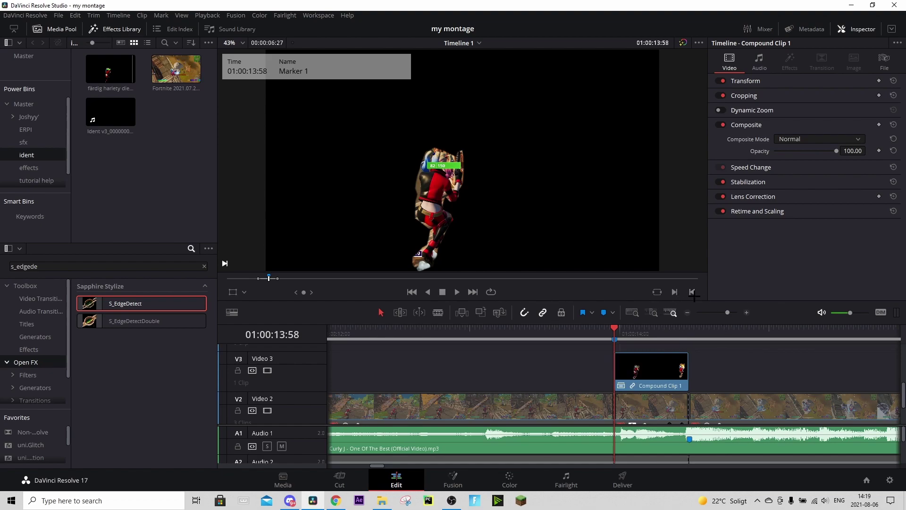
left_click(675, 292)
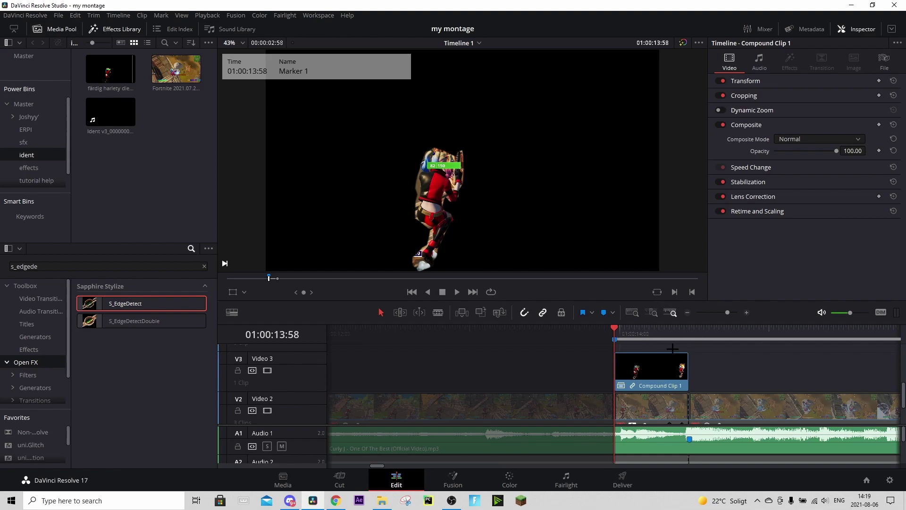
left_click(689, 330)
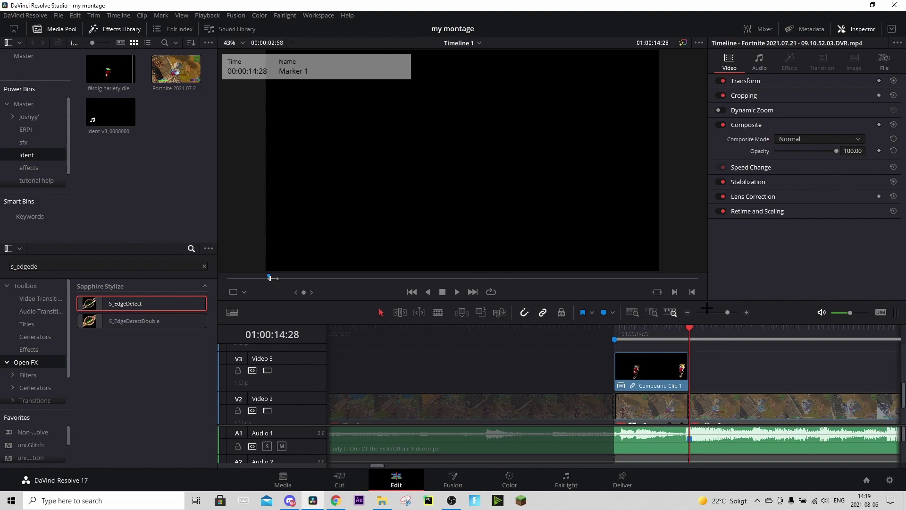
left_click(692, 292)
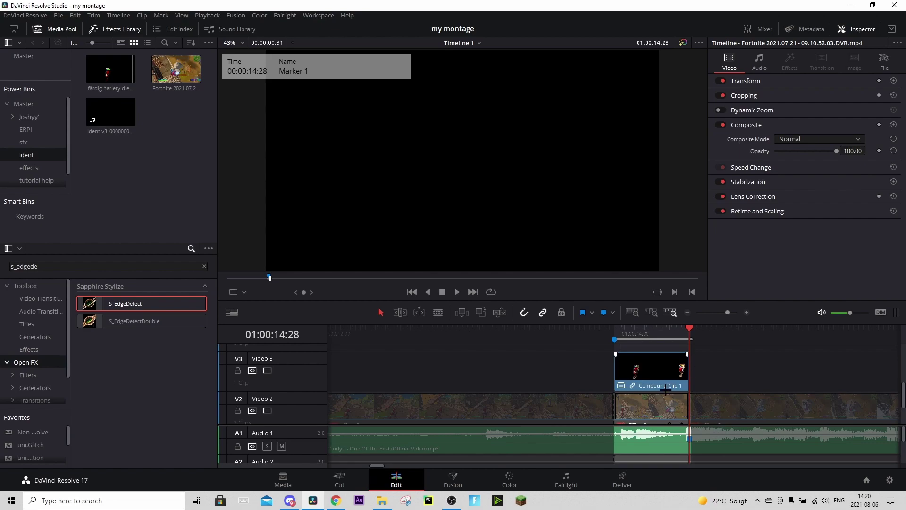
left_click(633, 481)
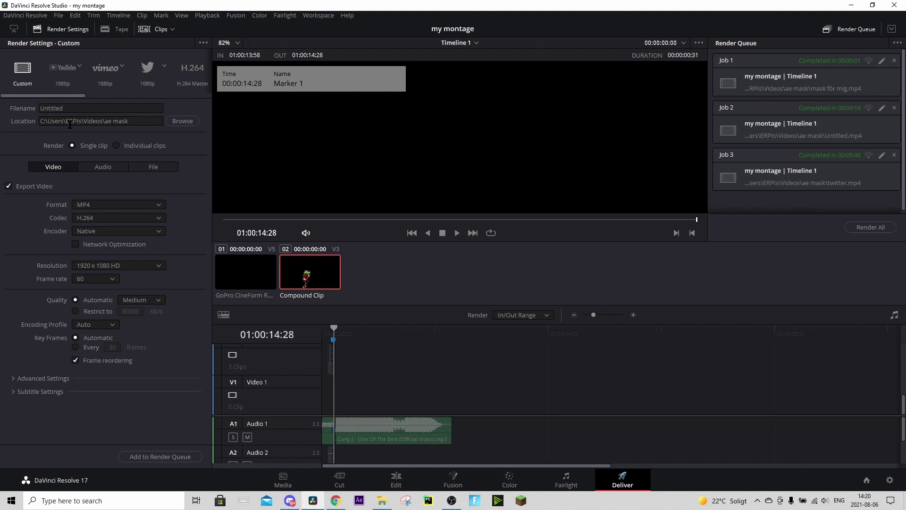
Set the render to QuickTime, GoPro CineForm RGB 16-bit, with Export Alpha ticked.
left_click(93, 203)
scroll(108, 251, "down", 1)
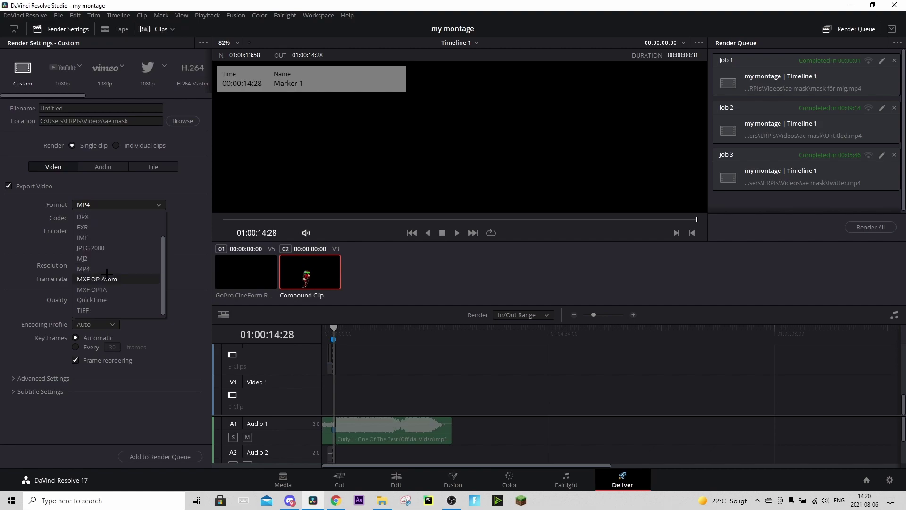
left_click(113, 300)
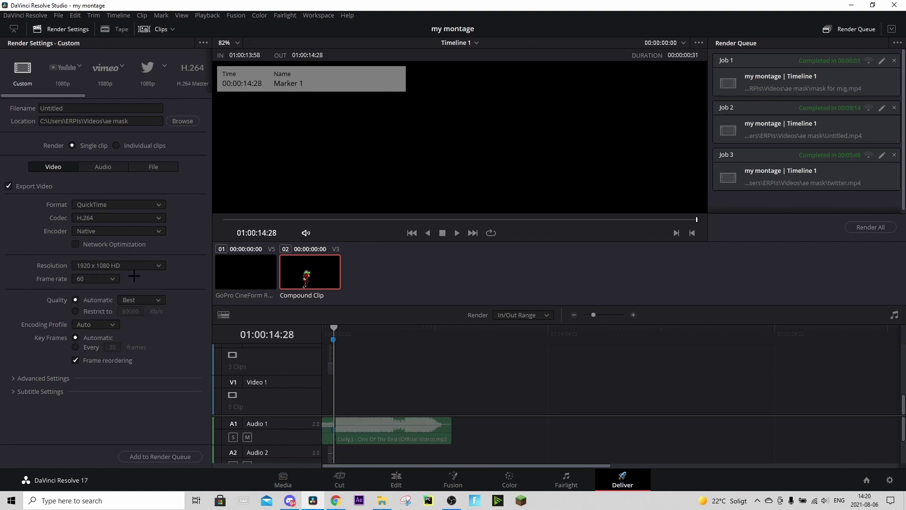
left_click(135, 217)
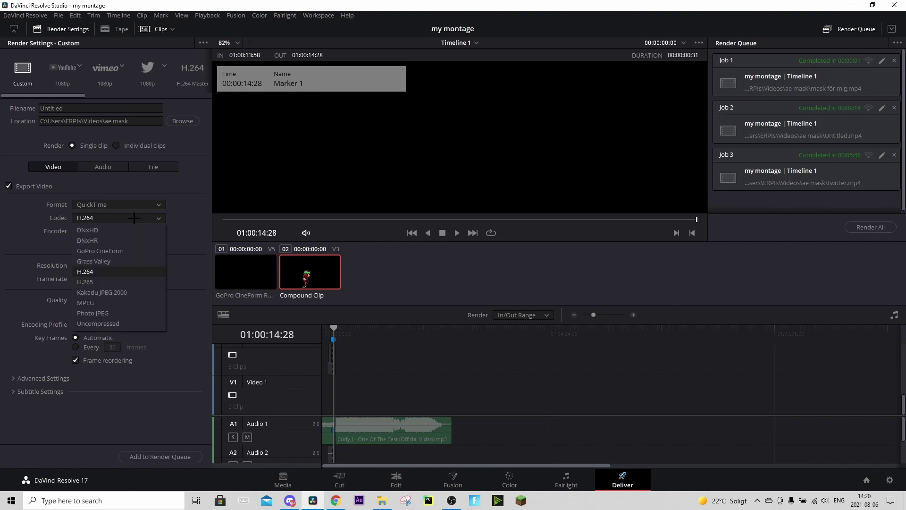
left_click(137, 250)
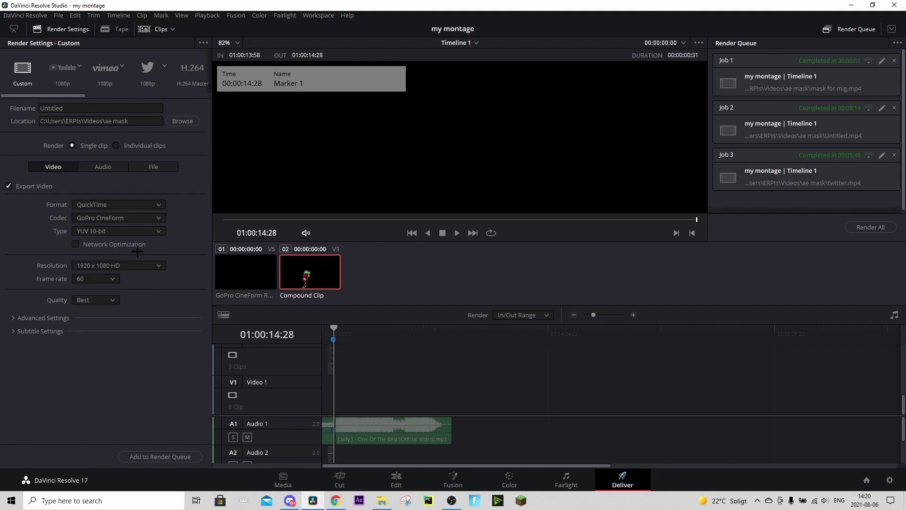
left_click(126, 231)
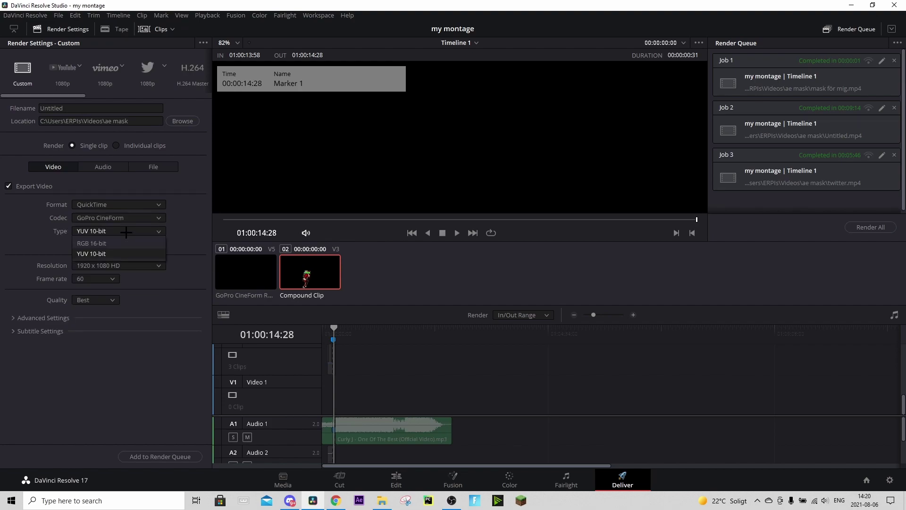
left_click(126, 243)
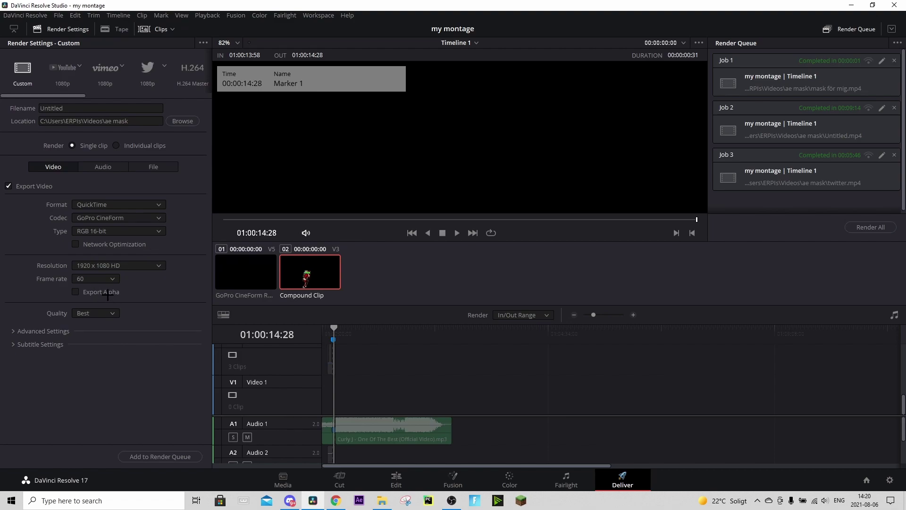
left_click(77, 292)
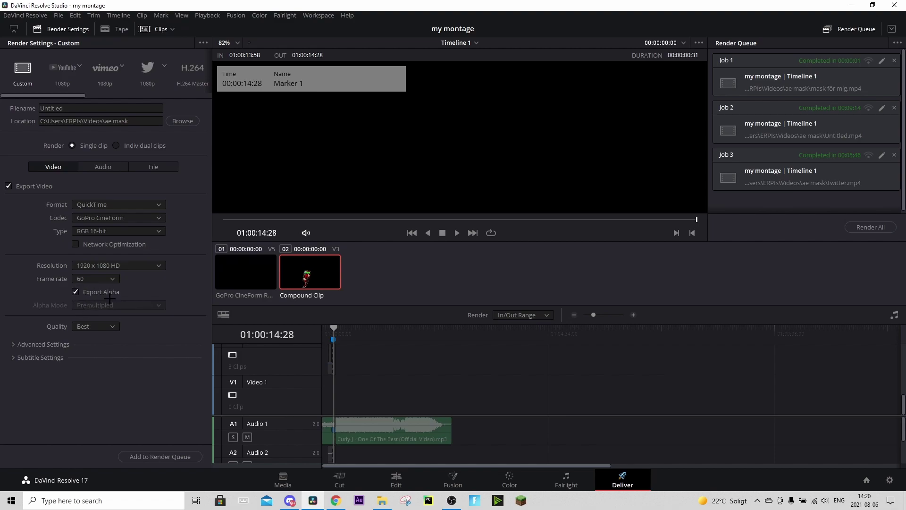
Add the job to the Render Queue, render it, and go back to the Edit page.
left_click(160, 456)
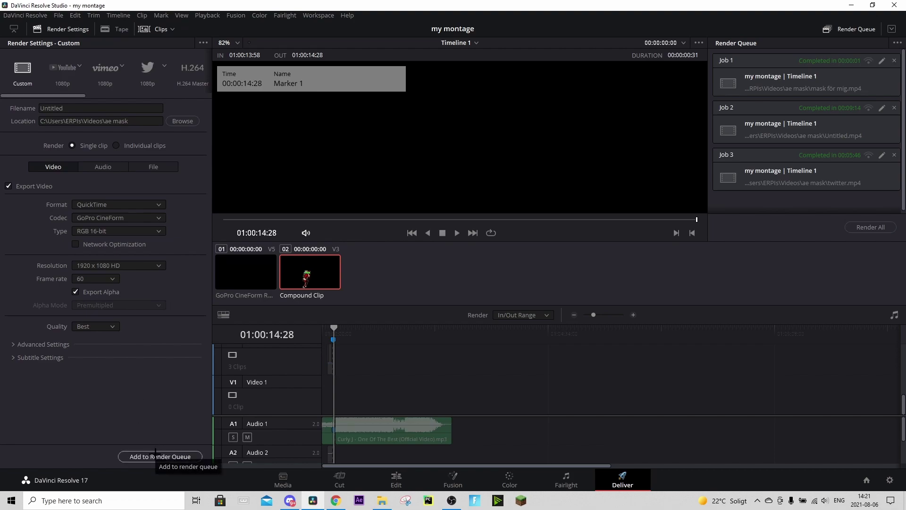
left_click(871, 228)
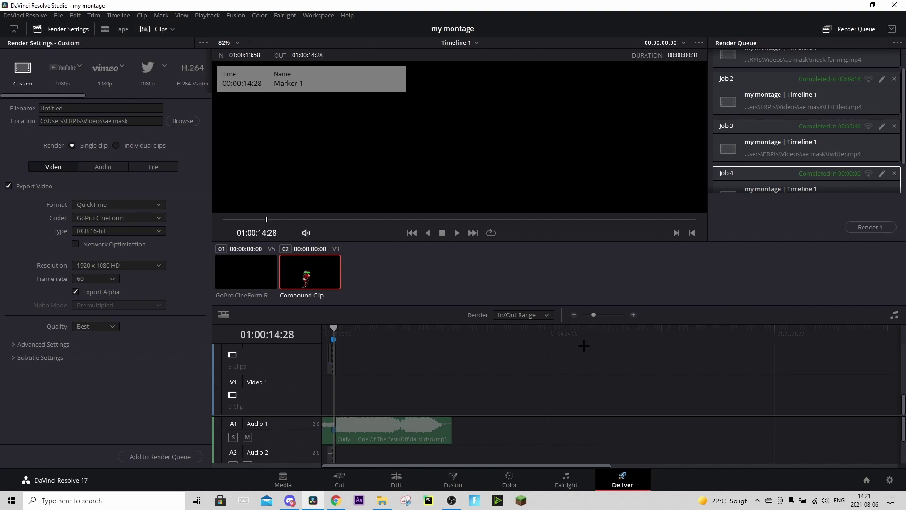
left_click(394, 477)
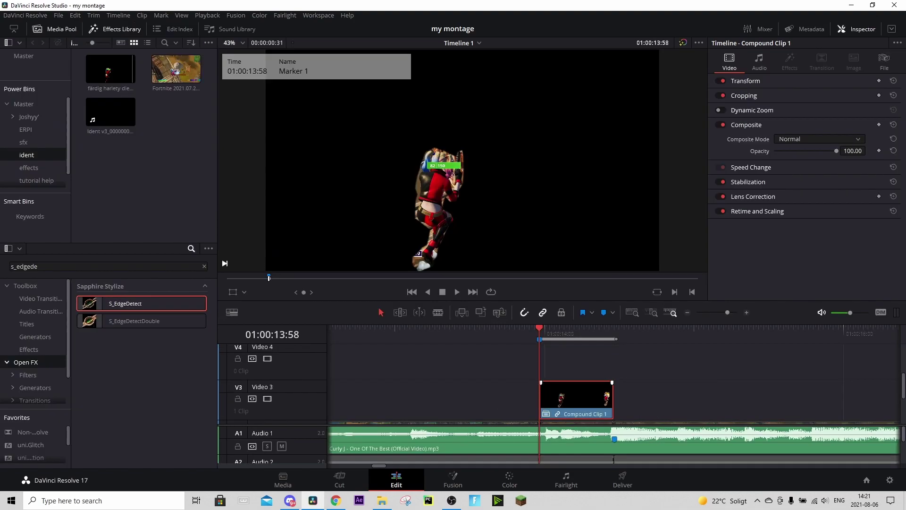
Delete Compound Clip 1 and drop the rendered alpha .mov onto Video 3 at the playhead.
key("Delete")
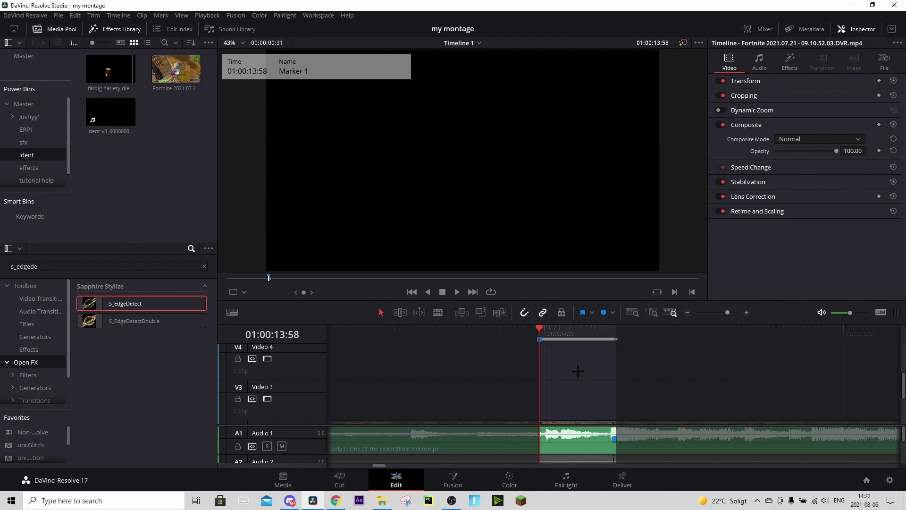
left_click_drag(578, 371, 550, 397)
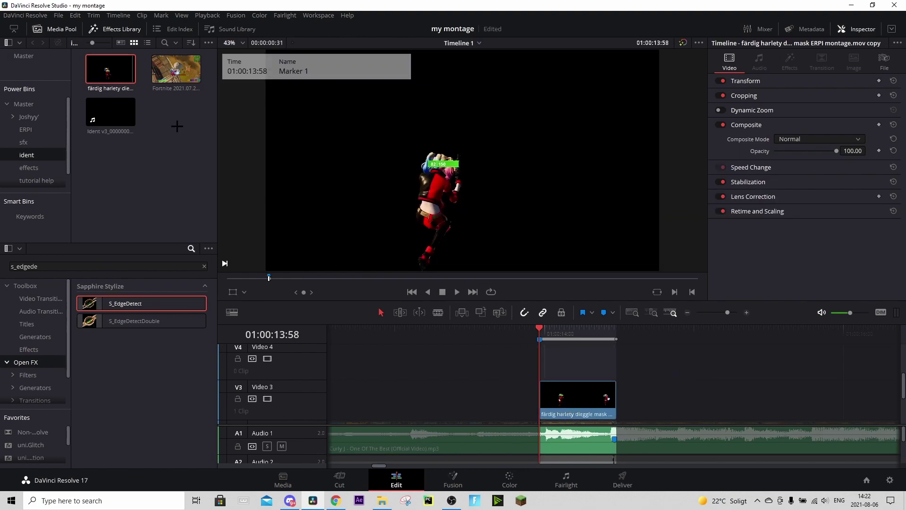
Preview the rendered clip in the source viewer, then return to the zoomed timeline.
left_click(108, 71)
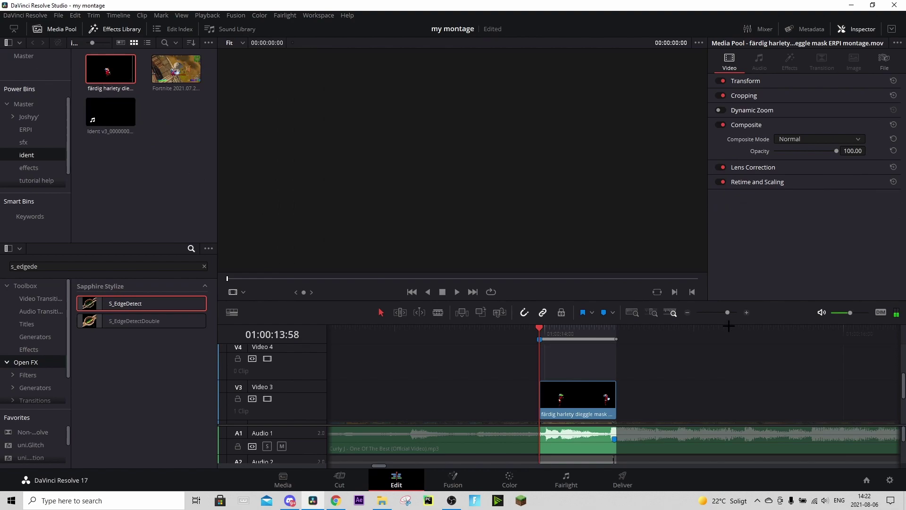
left_click(745, 313)
left_click(683, 343)
scroll(683, 343, "down", 1)
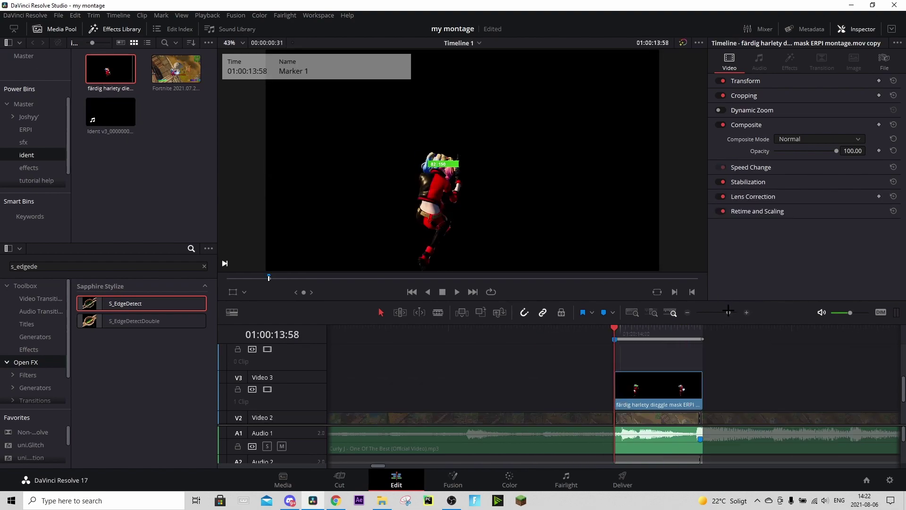
scroll(737, 351, "down", 2)
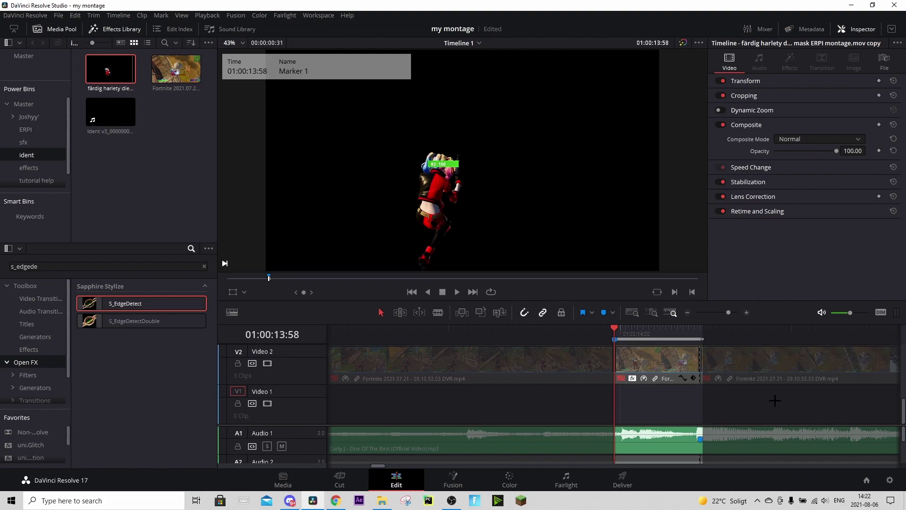
Toggle all clips' enabled state, then open the character clip at 01:00:14:09 in Fusion.
key("ctrl+a")
scroll(607, 381, "up", 2)
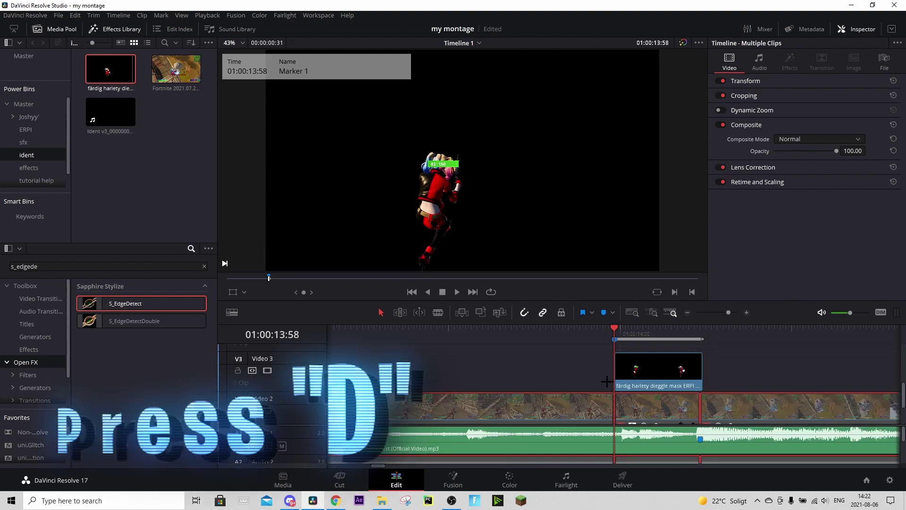
key("d")
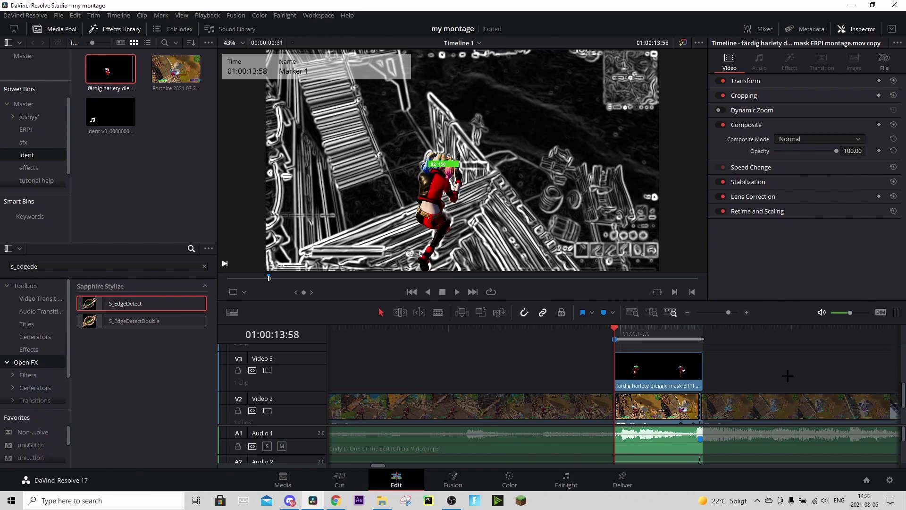
scroll(788, 376, "up", 3)
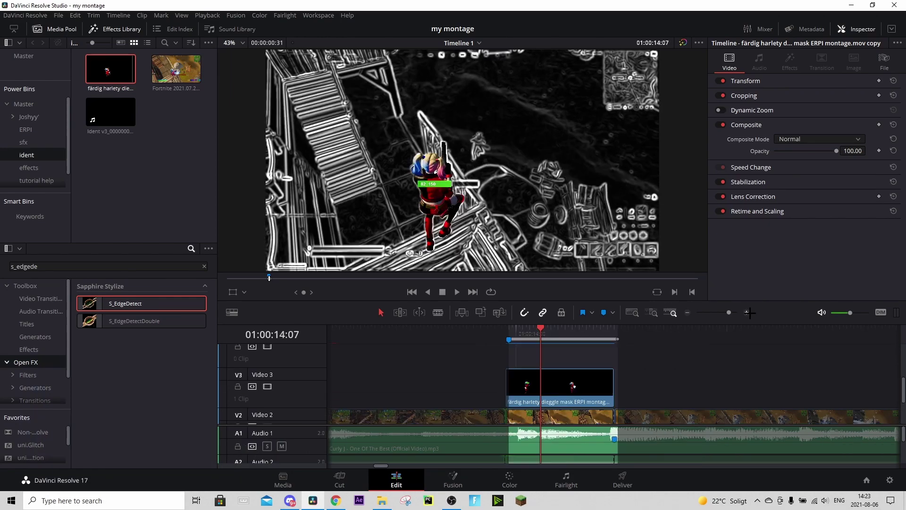
scroll(721, 310, "down", 2)
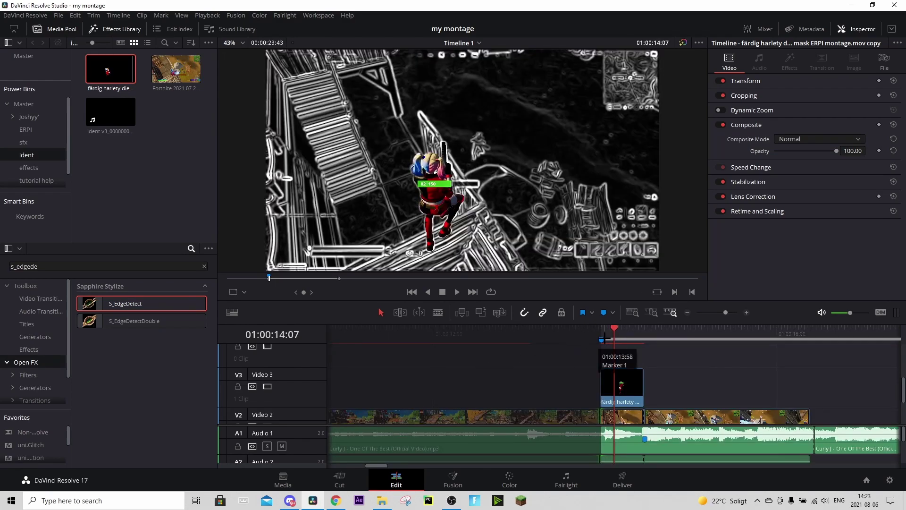
scroll(616, 336, "up", 2)
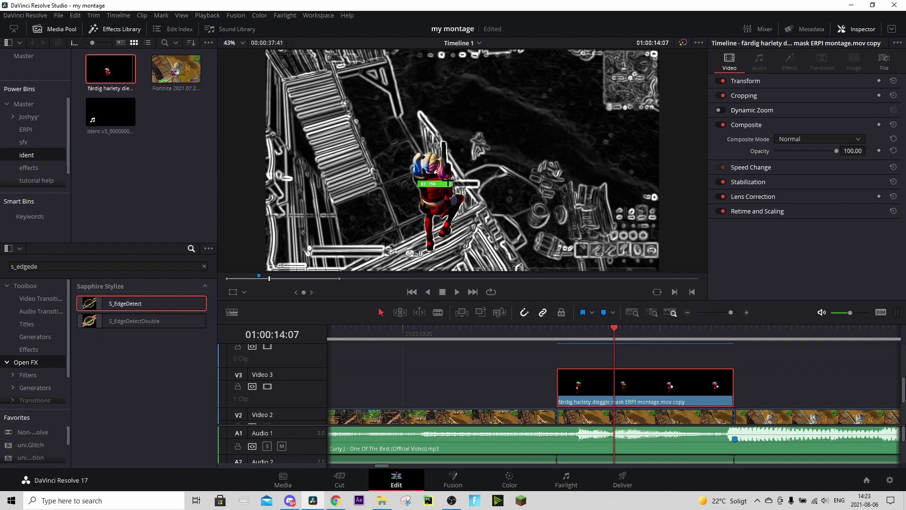
left_click(626, 330)
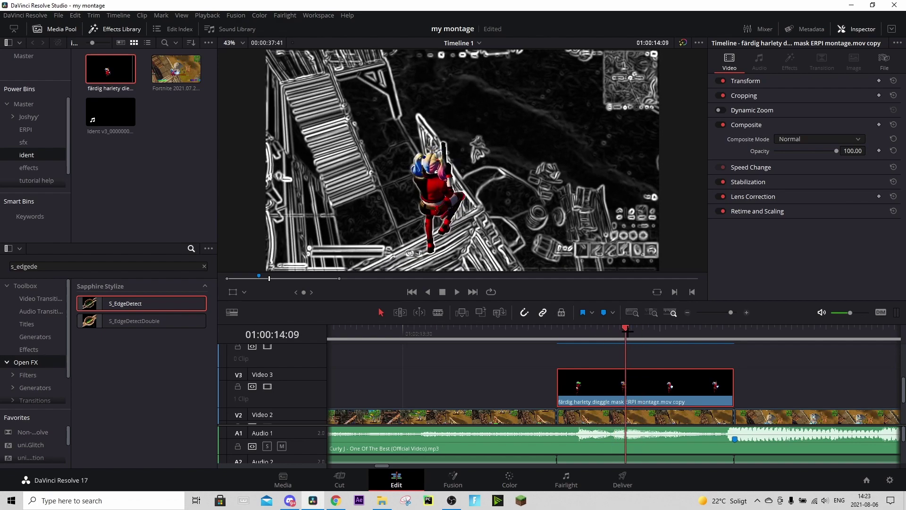
left_click(453, 478)
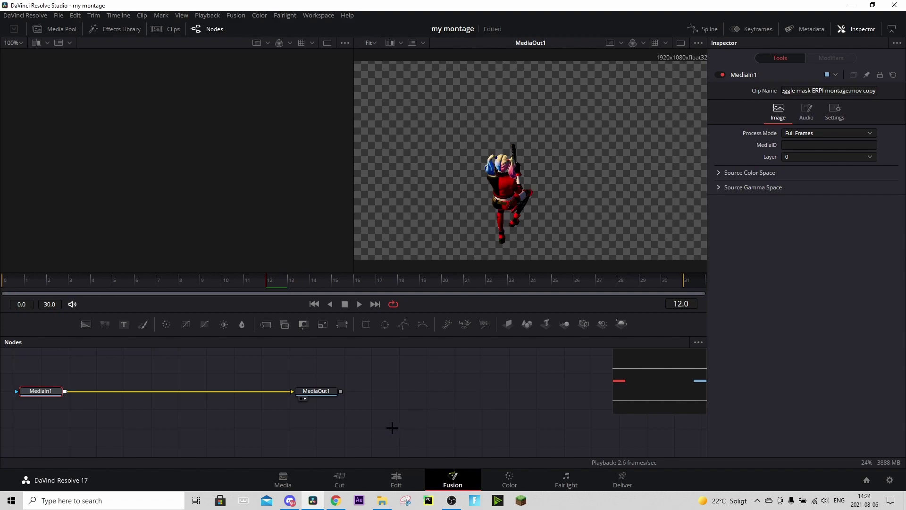
Paste the S_EdgeDetect, uniGlimmer and LightRays nodes and wire them between MediaIn1 and MediaOut1.
key("ctrl+v")
left_click(187, 383)
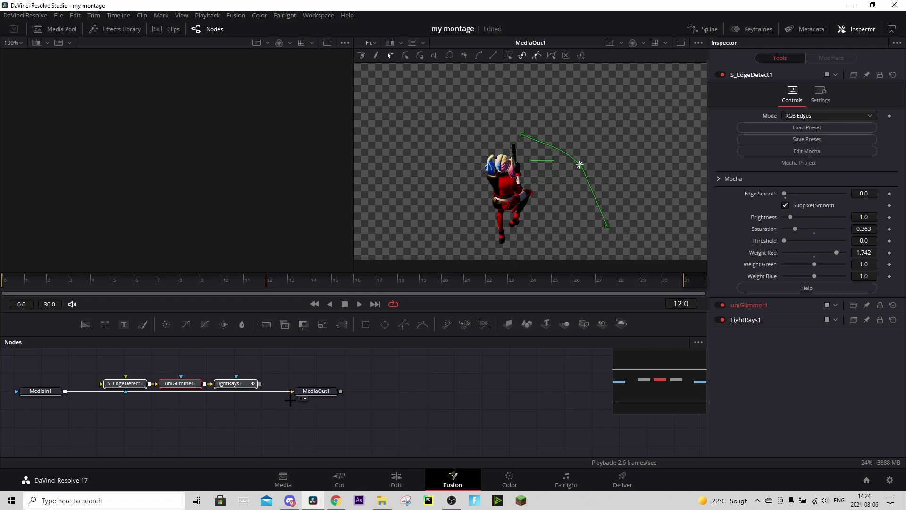
left_click_drag(296, 391, 102, 384)
left_click_drag(260, 384, 301, 393)
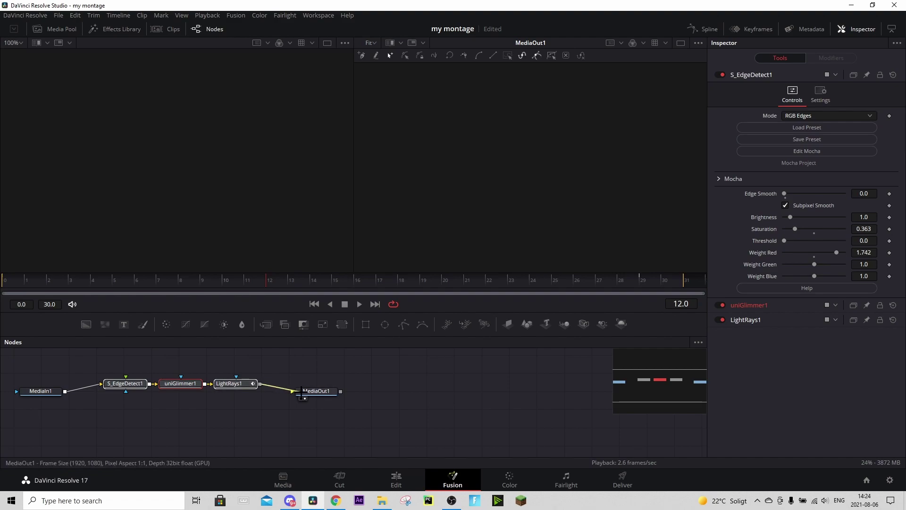
left_click(224, 280)
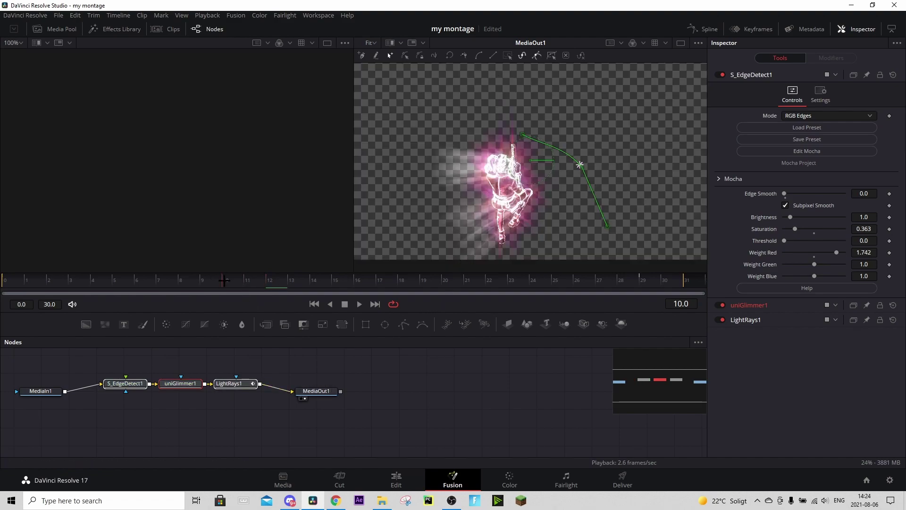
left_click(396, 479)
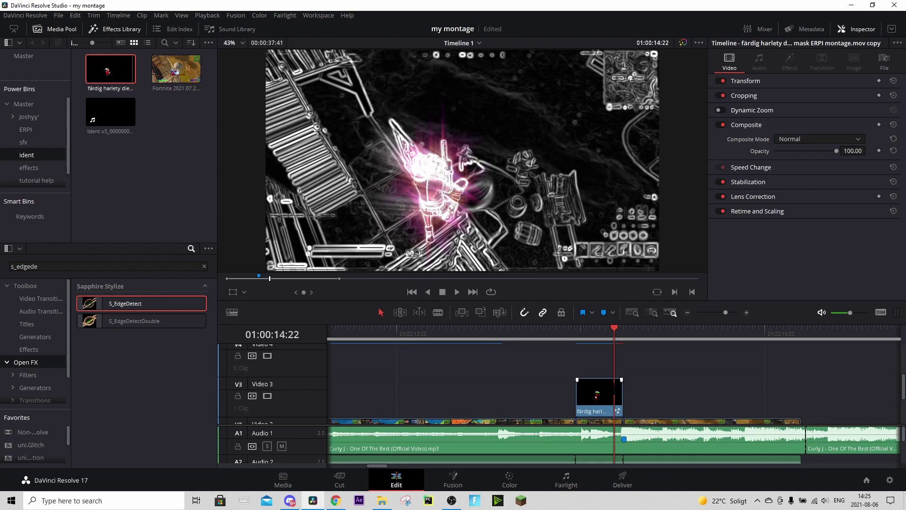
Drop an Adjustment Clip from Effects onto V4 over the character and open it at 01:00:14:11 in Fusion.
scroll(661, 377, "down", 2)
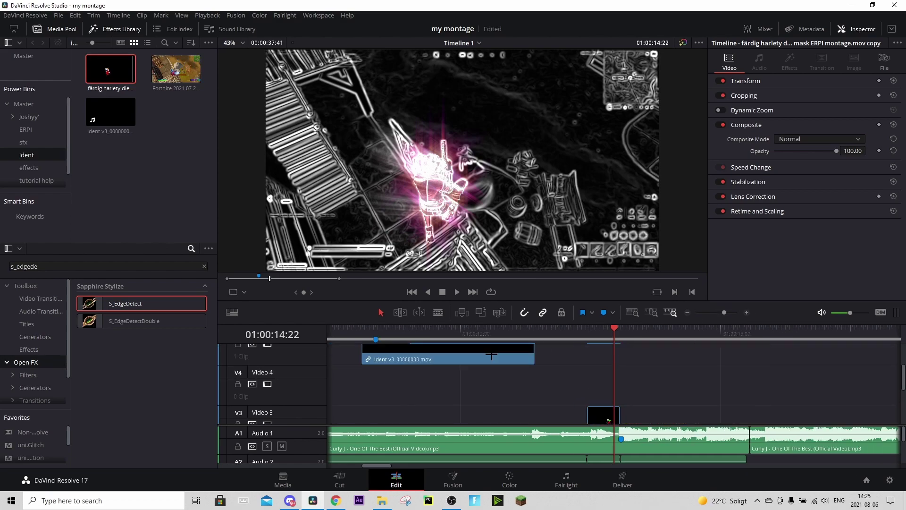
left_click(18, 348)
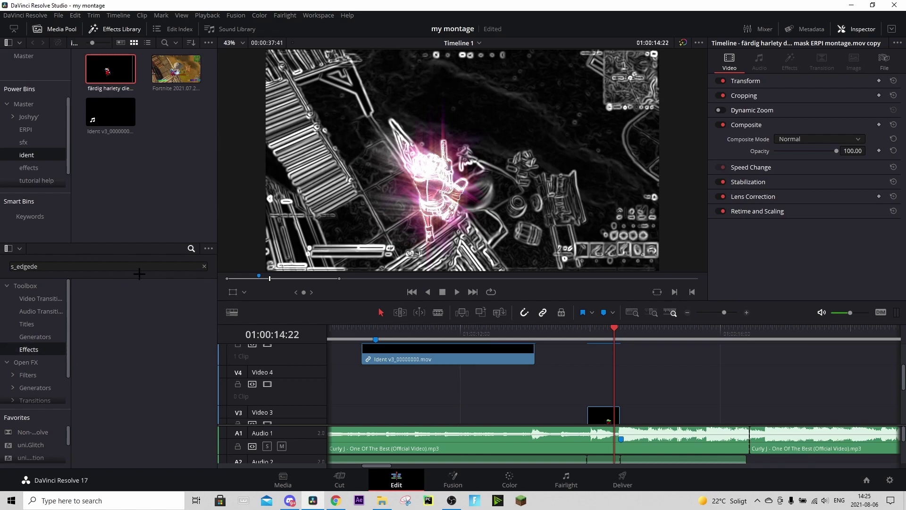
left_click(204, 266)
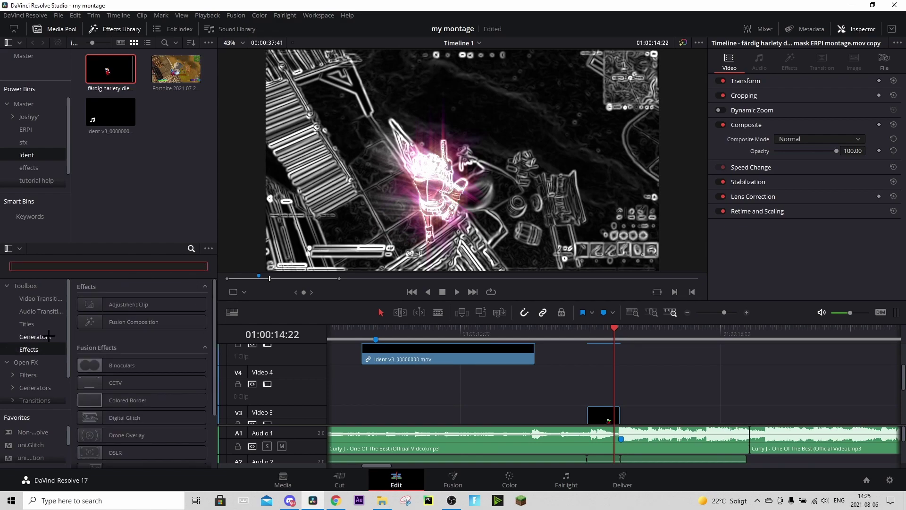
left_click_drag(129, 305, 437, 401)
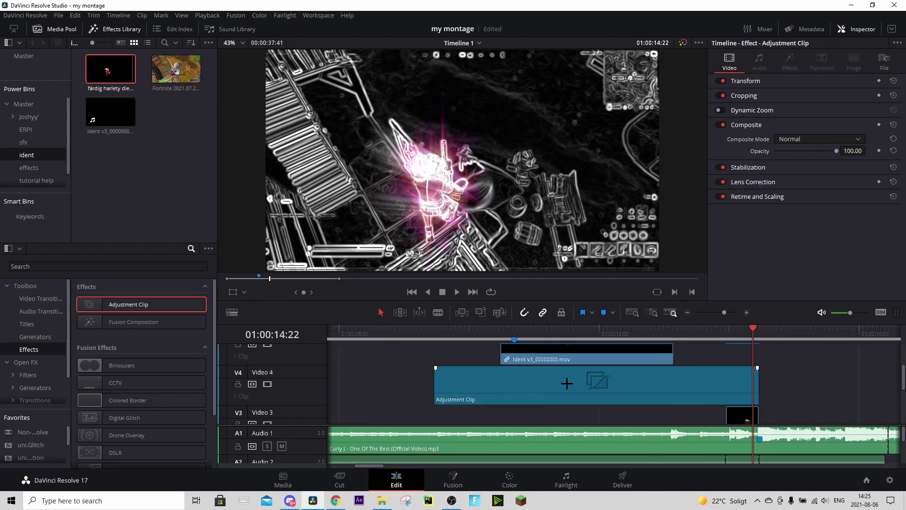
left_click(746, 312)
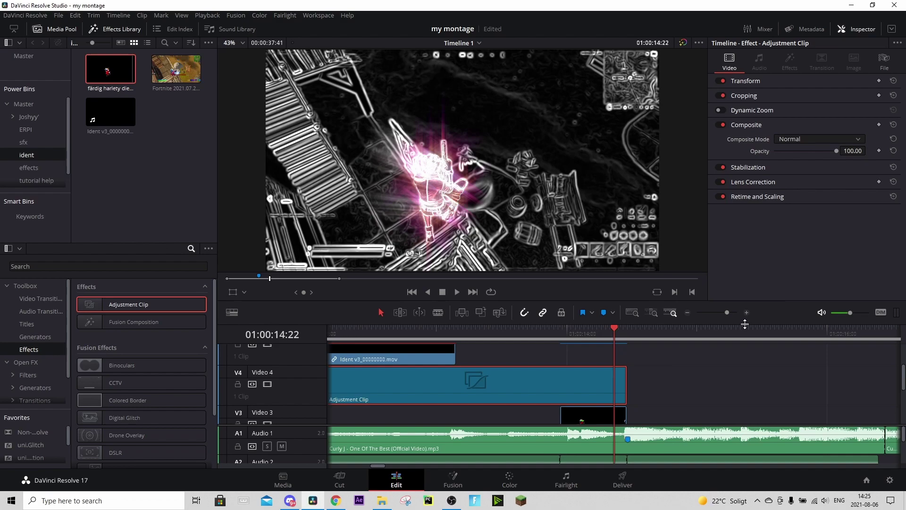
left_click(590, 329)
left_click(447, 480)
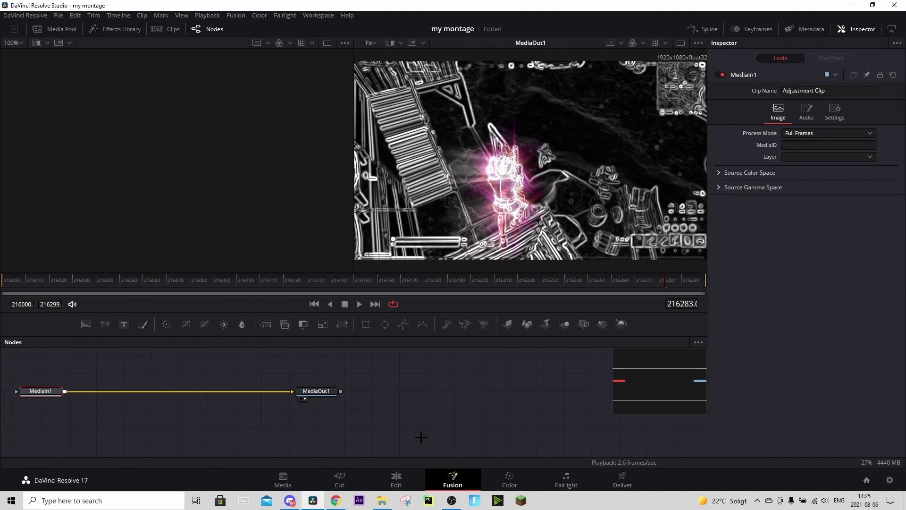
Paste RadialBlur and S_BlurMotion into the first adjustment clip, wired between MediaIn1 and MediaOut1.
key("ctrl+v")
left_click(167, 381)
left_click_drag(289, 391, 179, 384)
left_click_drag(253, 381, 295, 391)
left_click(228, 383)
left_click(396, 479)
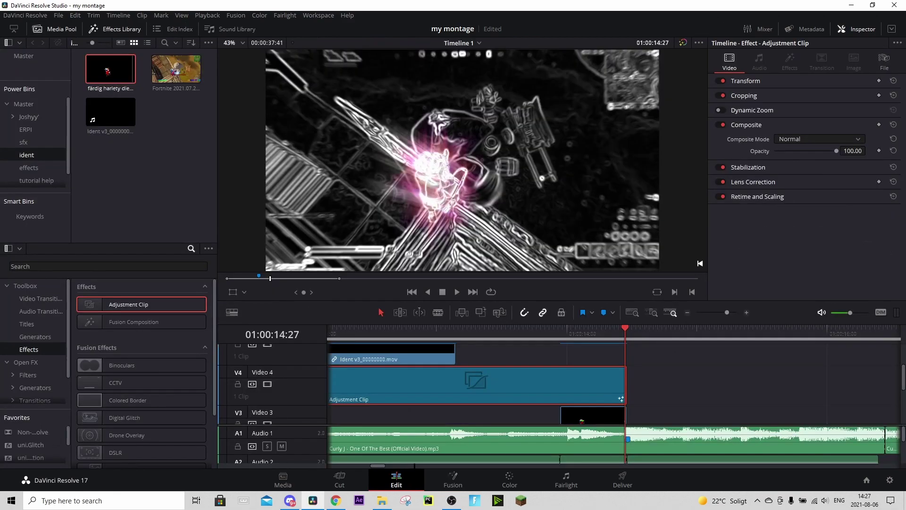
Place a second Adjustment Clip on V4 past the cut and open it at 01:00:14:41 in Fusion.
right_click(549, 390)
left_click(552, 376)
scroll(689, 386, "down", 2)
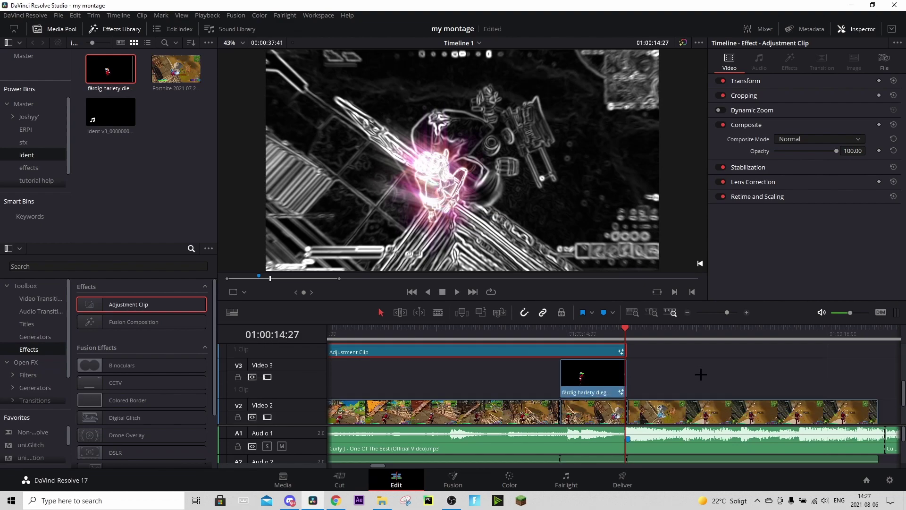
key("Right")
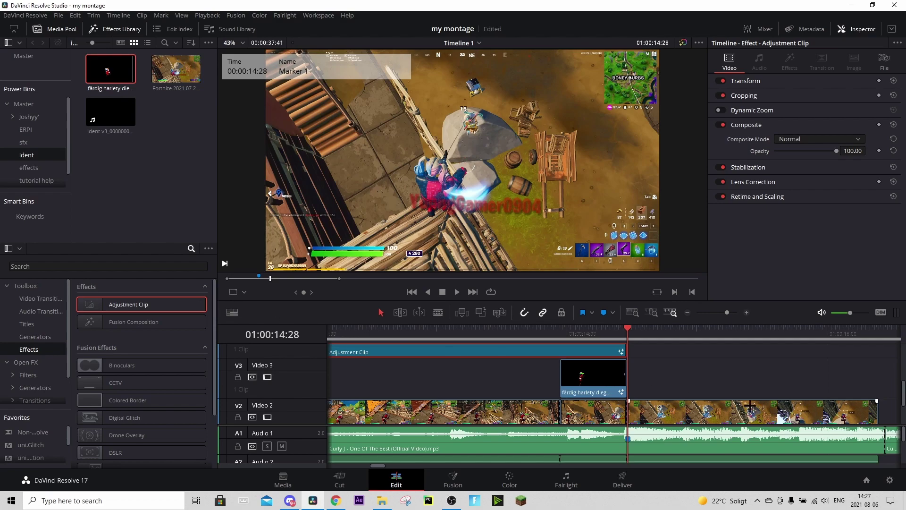
scroll(708, 397, "up", 2)
left_click_drag(97, 307, 638, 392)
scroll(644, 394, "down", 1)
scroll(644, 395, "up", 1)
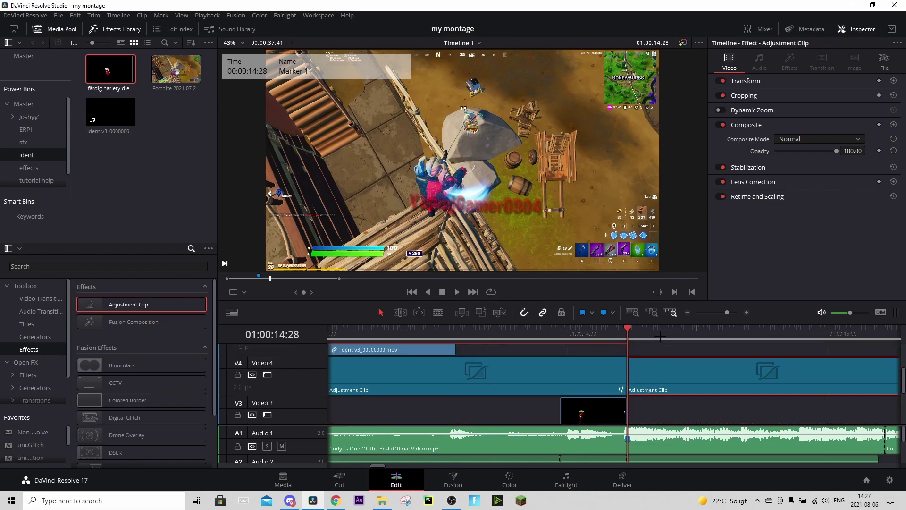
left_click(665, 336)
left_click_drag(665, 336, 656, 337)
left_click(453, 479)
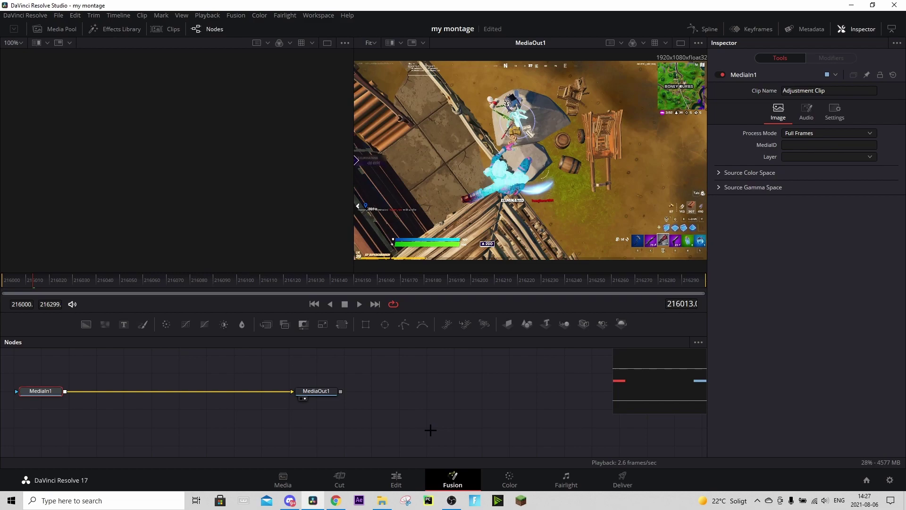
Paste the blur, shake and flicker node chain and wire it from MediaIn1 to MediaOut1.
key("ctrl+v")
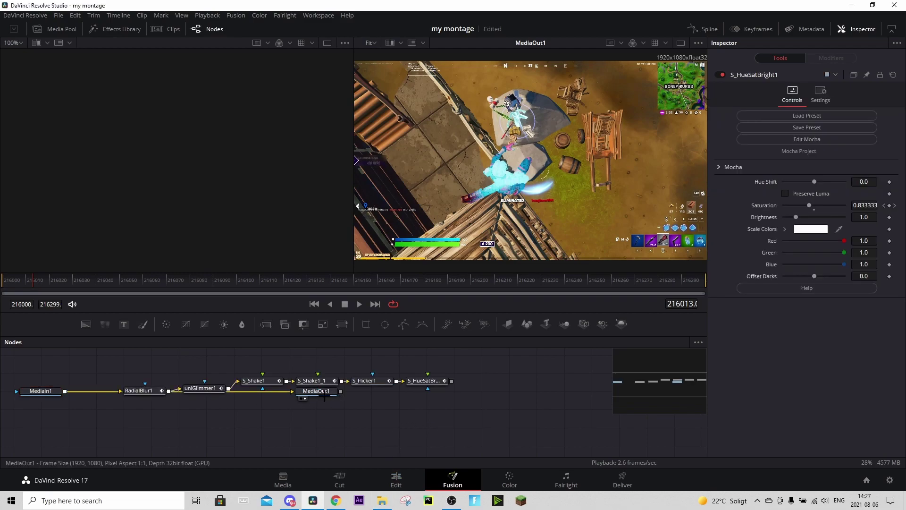
left_click_drag(314, 391, 514, 391)
left_click(515, 391)
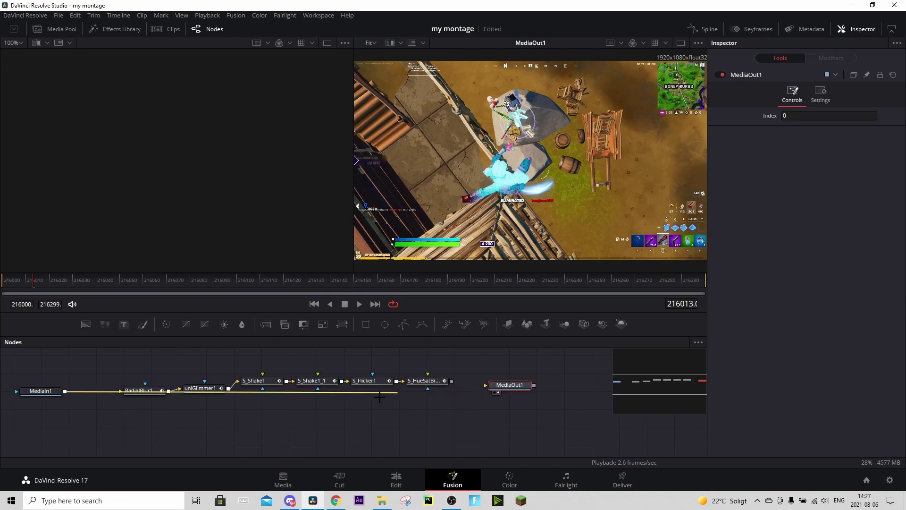
left_click_drag(129, 391, 123, 391)
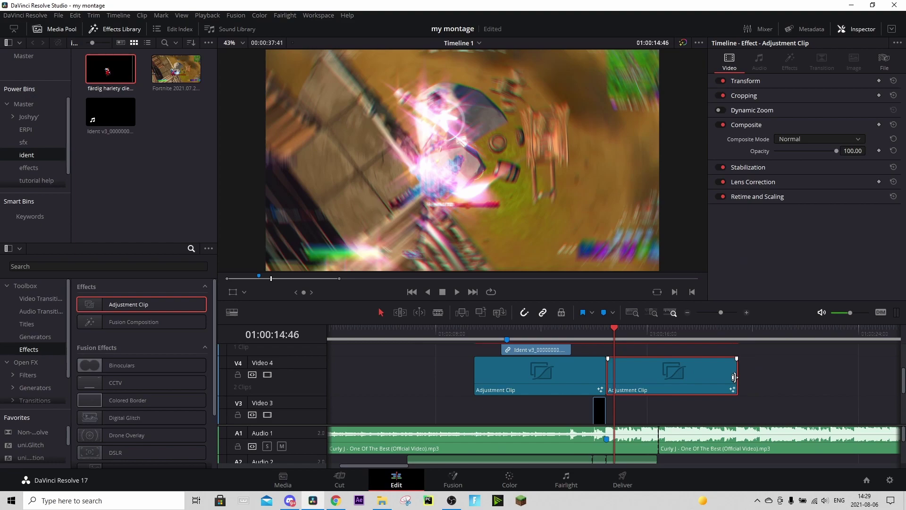
Trim both V4 adjustment clips to a brief span around the cut and play the transition.
left_click_drag(735, 380, 633, 381)
left_click_drag(475, 381, 552, 382)
left_click(656, 399)
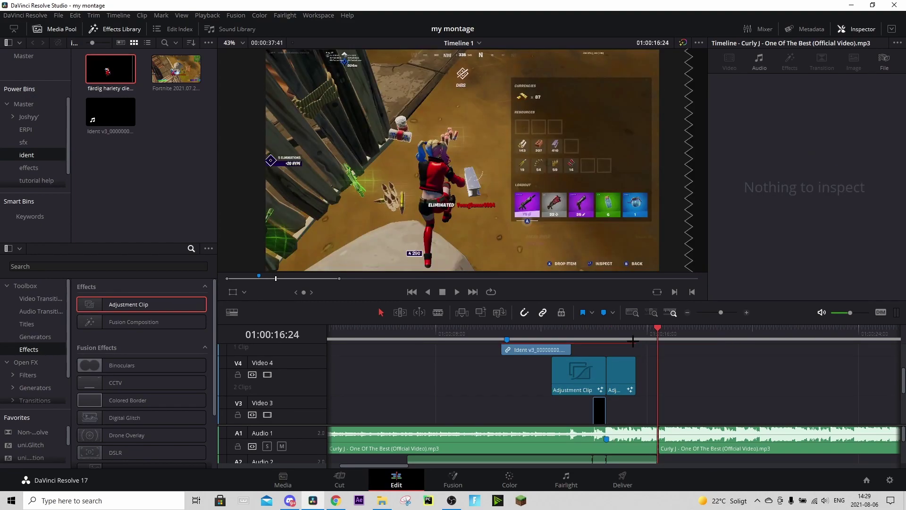
mouse_move(588, 330)
left_mouse_down()
mouse_move(596, 333)
mouse_move(583, 337)
left_mouse_up()
key("space")
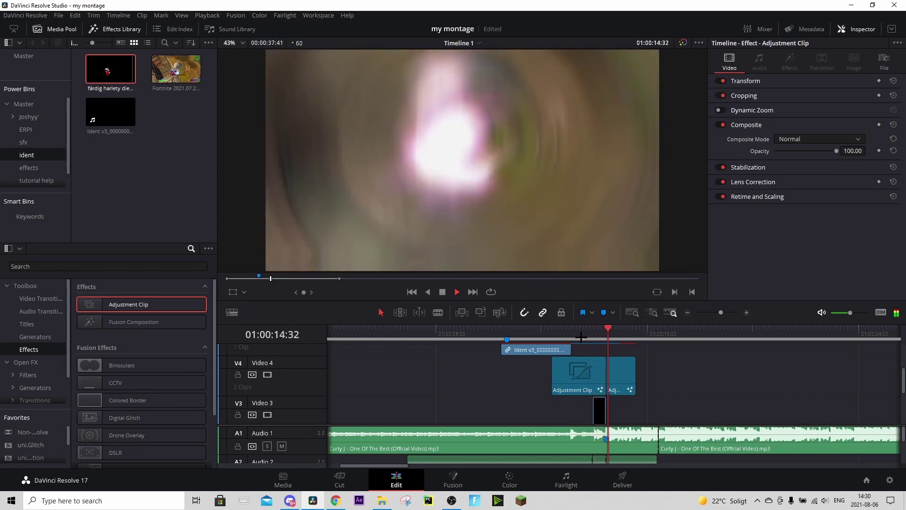
key("space")
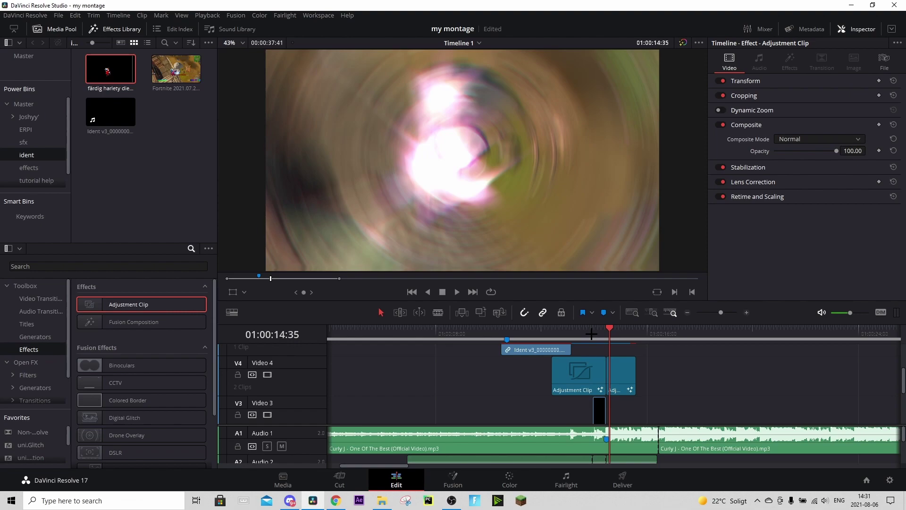